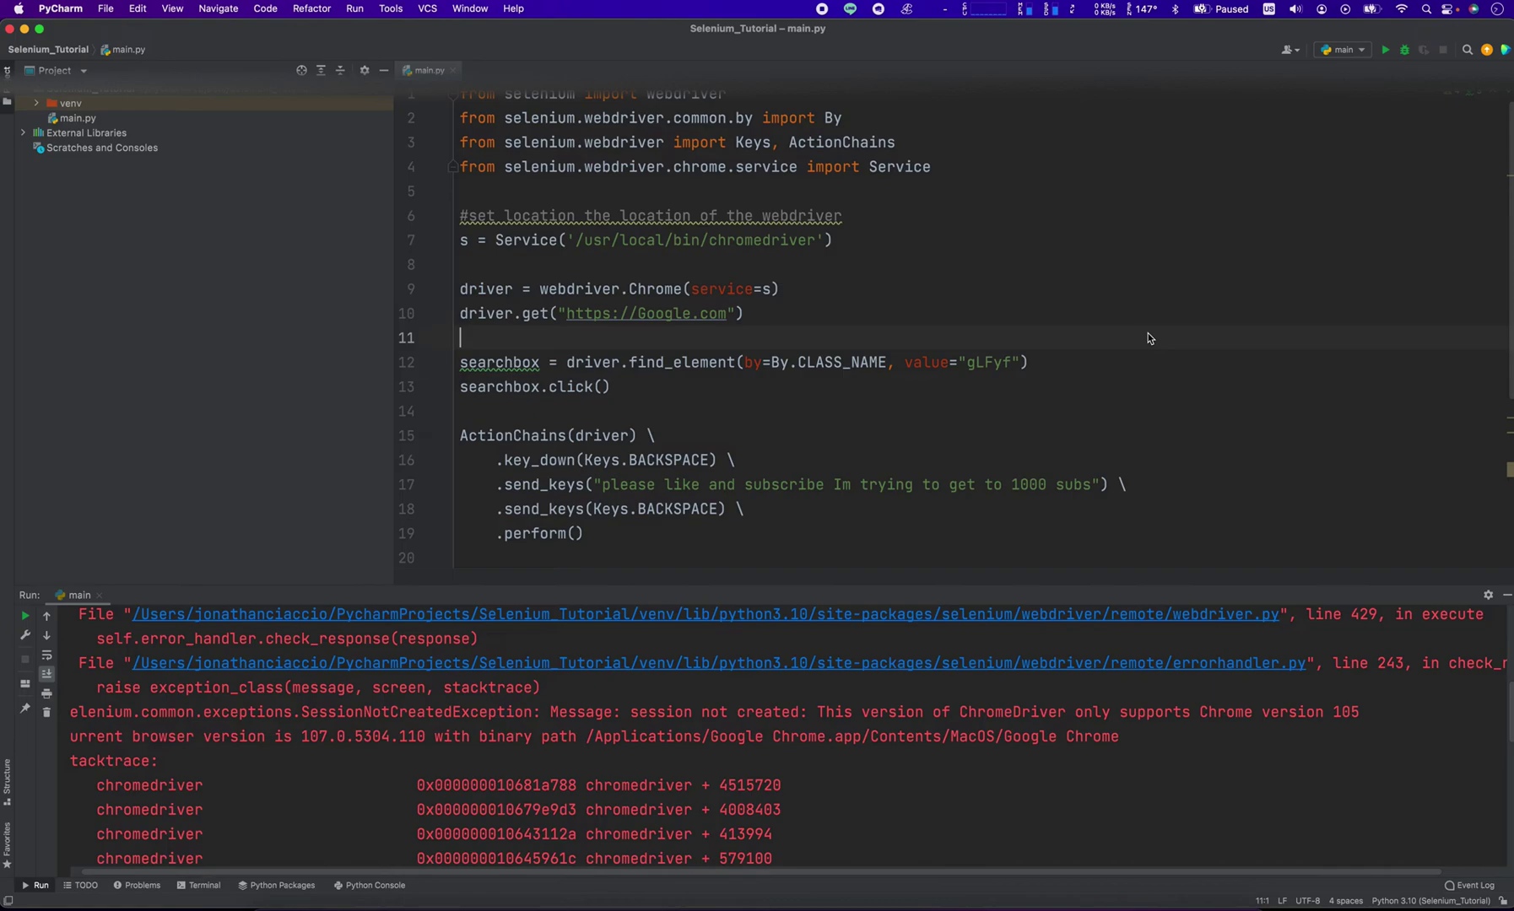
- Rerun main.py and read the SessionNotCreatedException: ChromeDriver supports Chrome 105, but the browser is 107.0.5304.121
click(1384, 53)
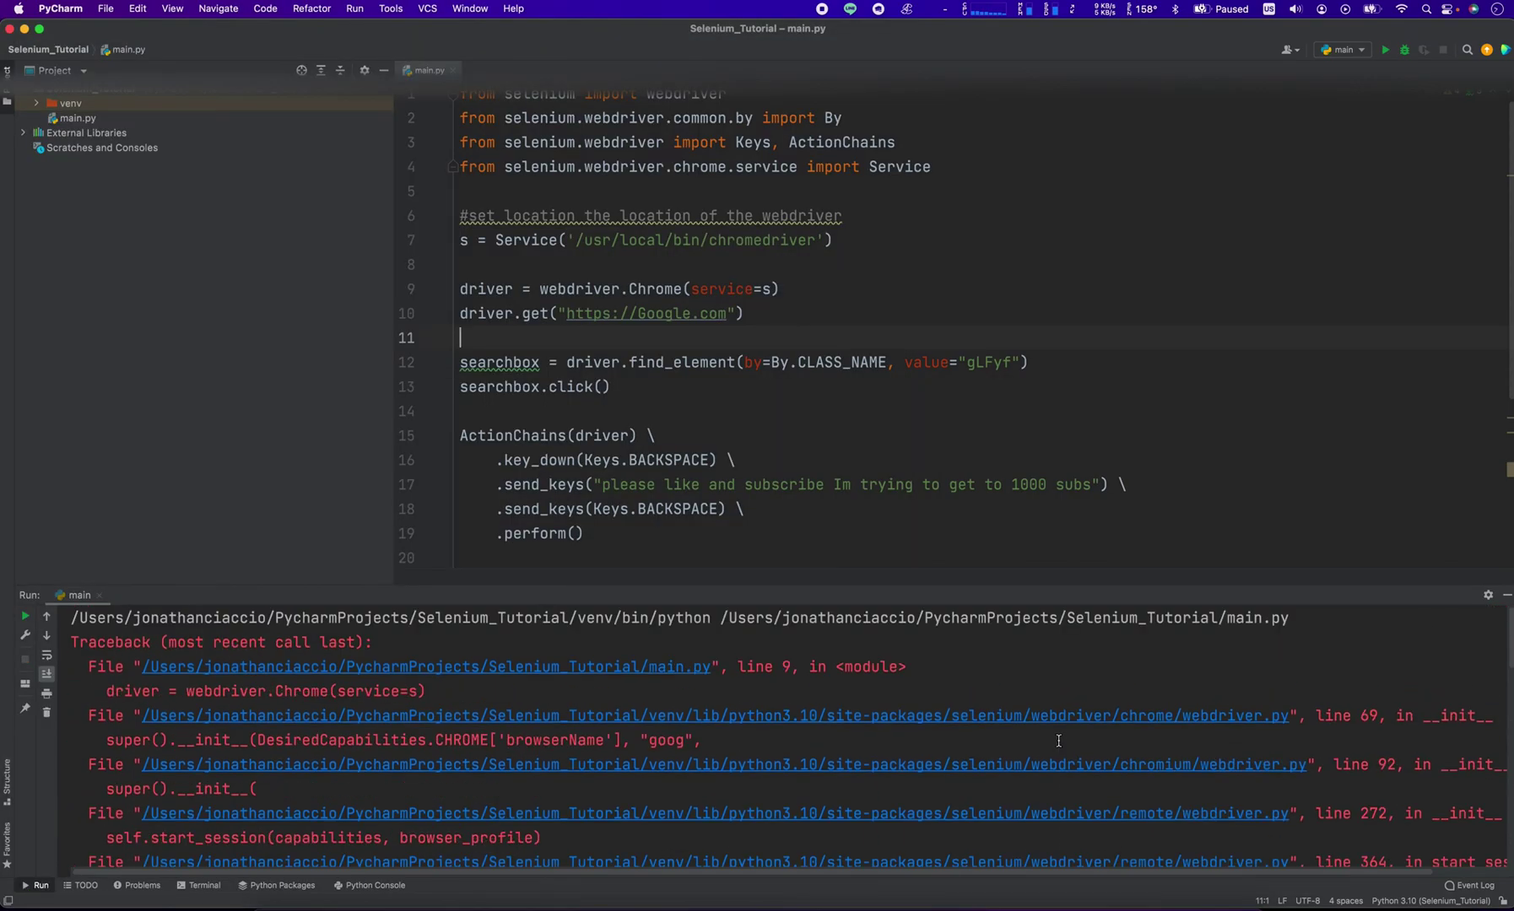
scroll(1058, 740, down, 3)
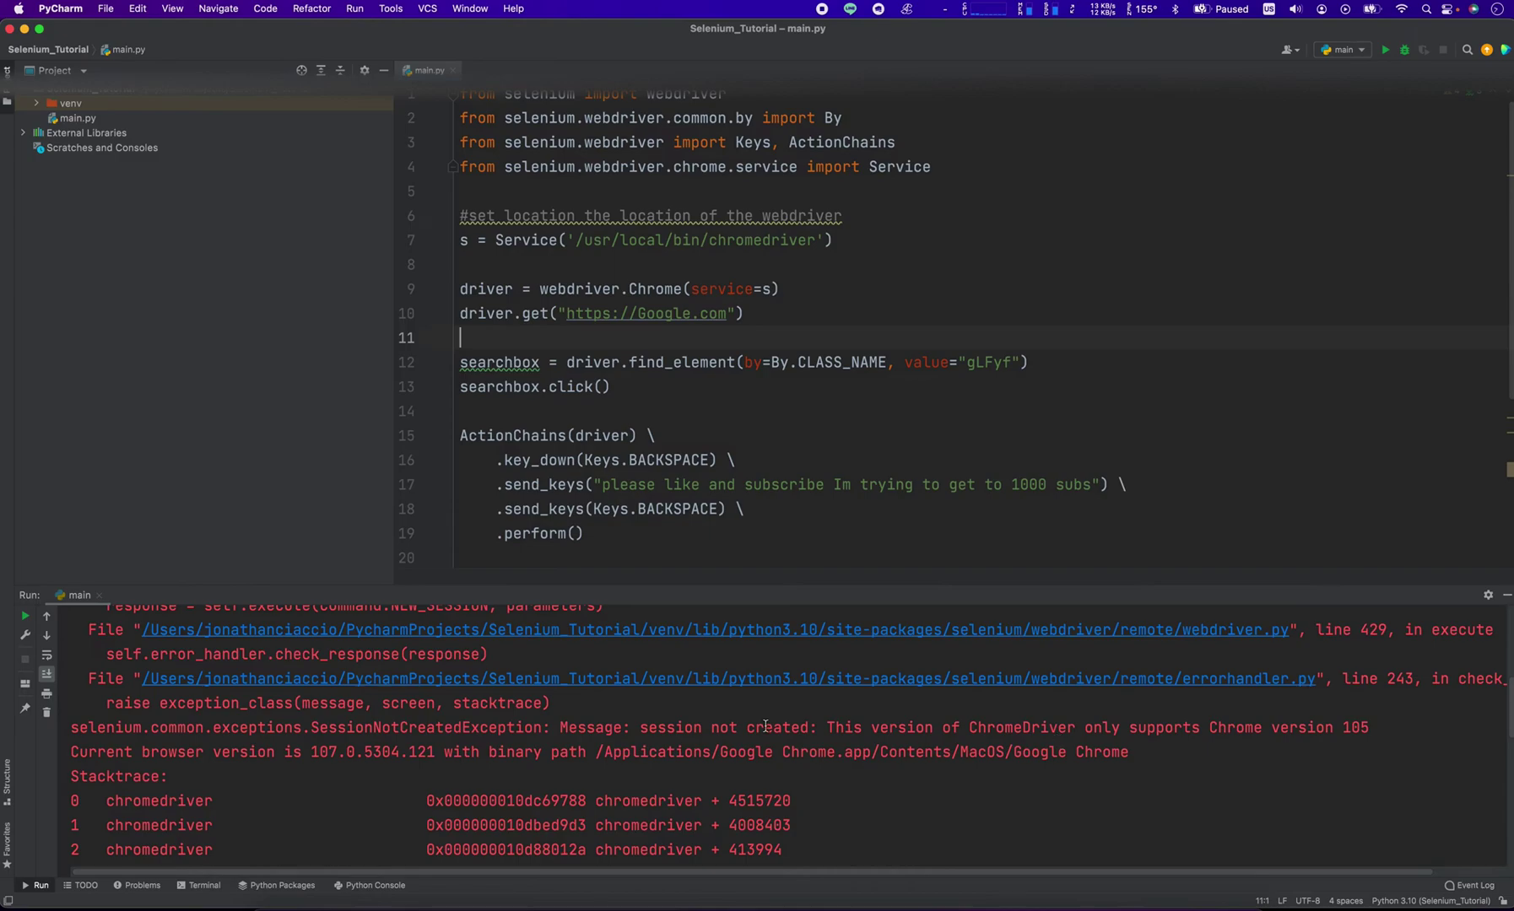
double_click(612, 727)
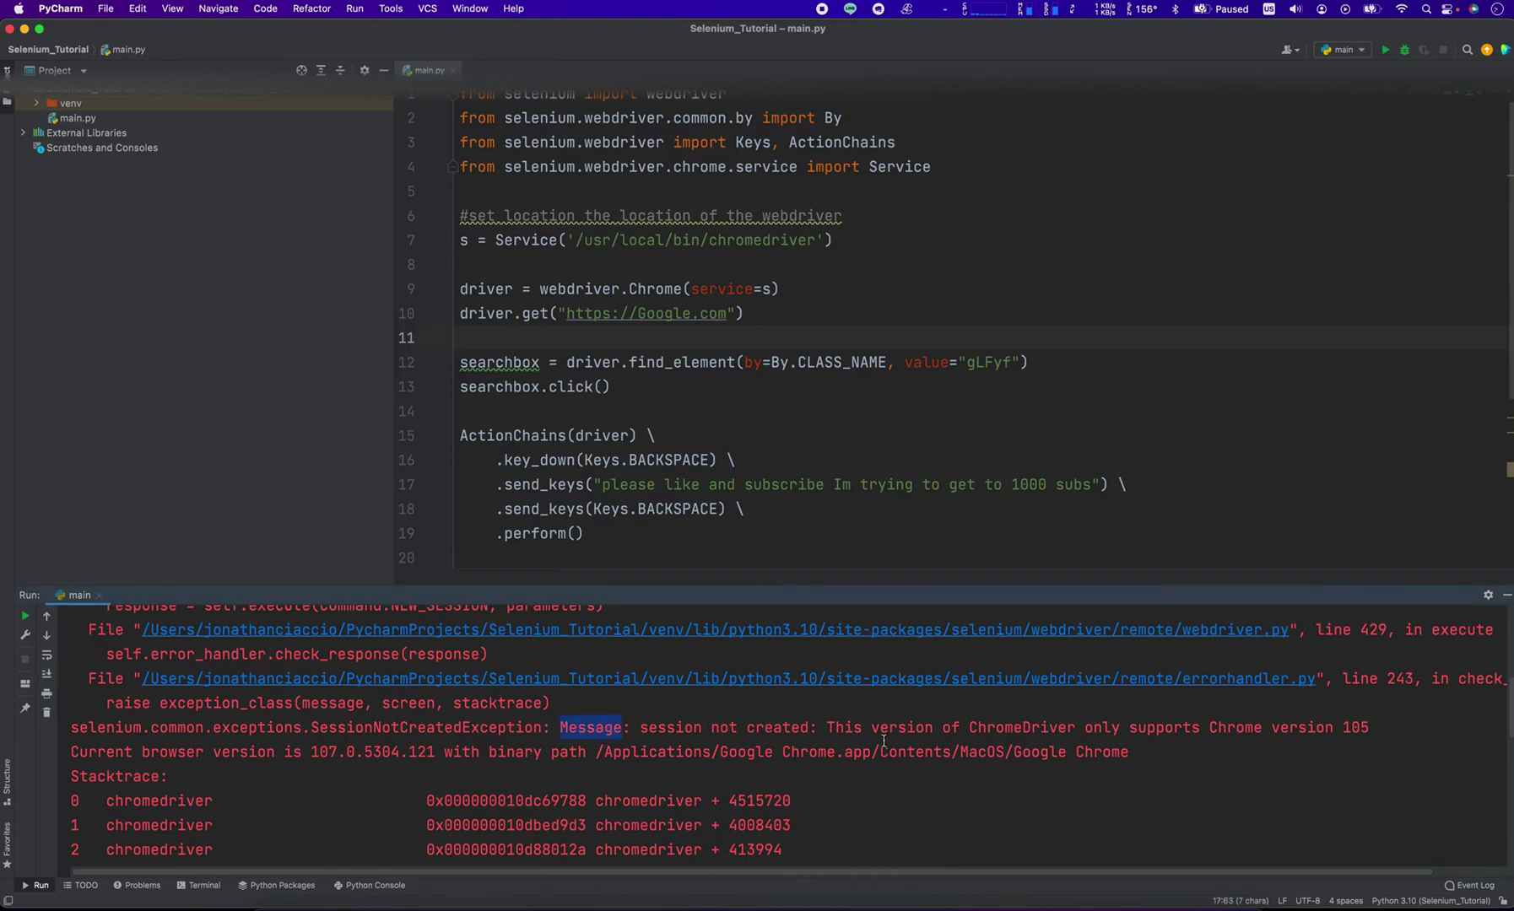
click(1254, 727)
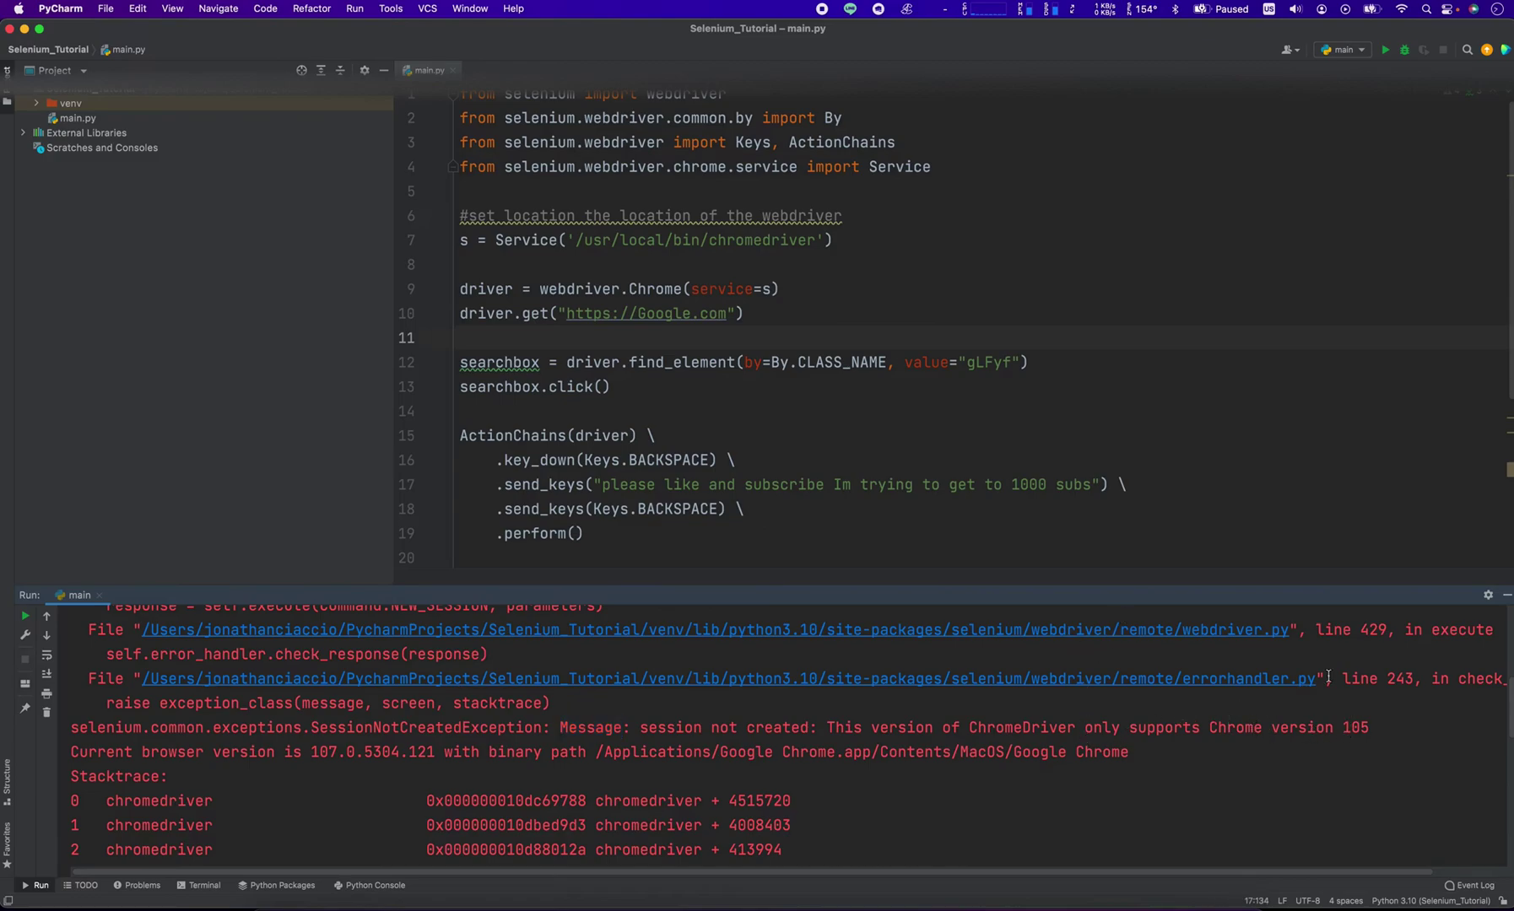
click(124, 751)
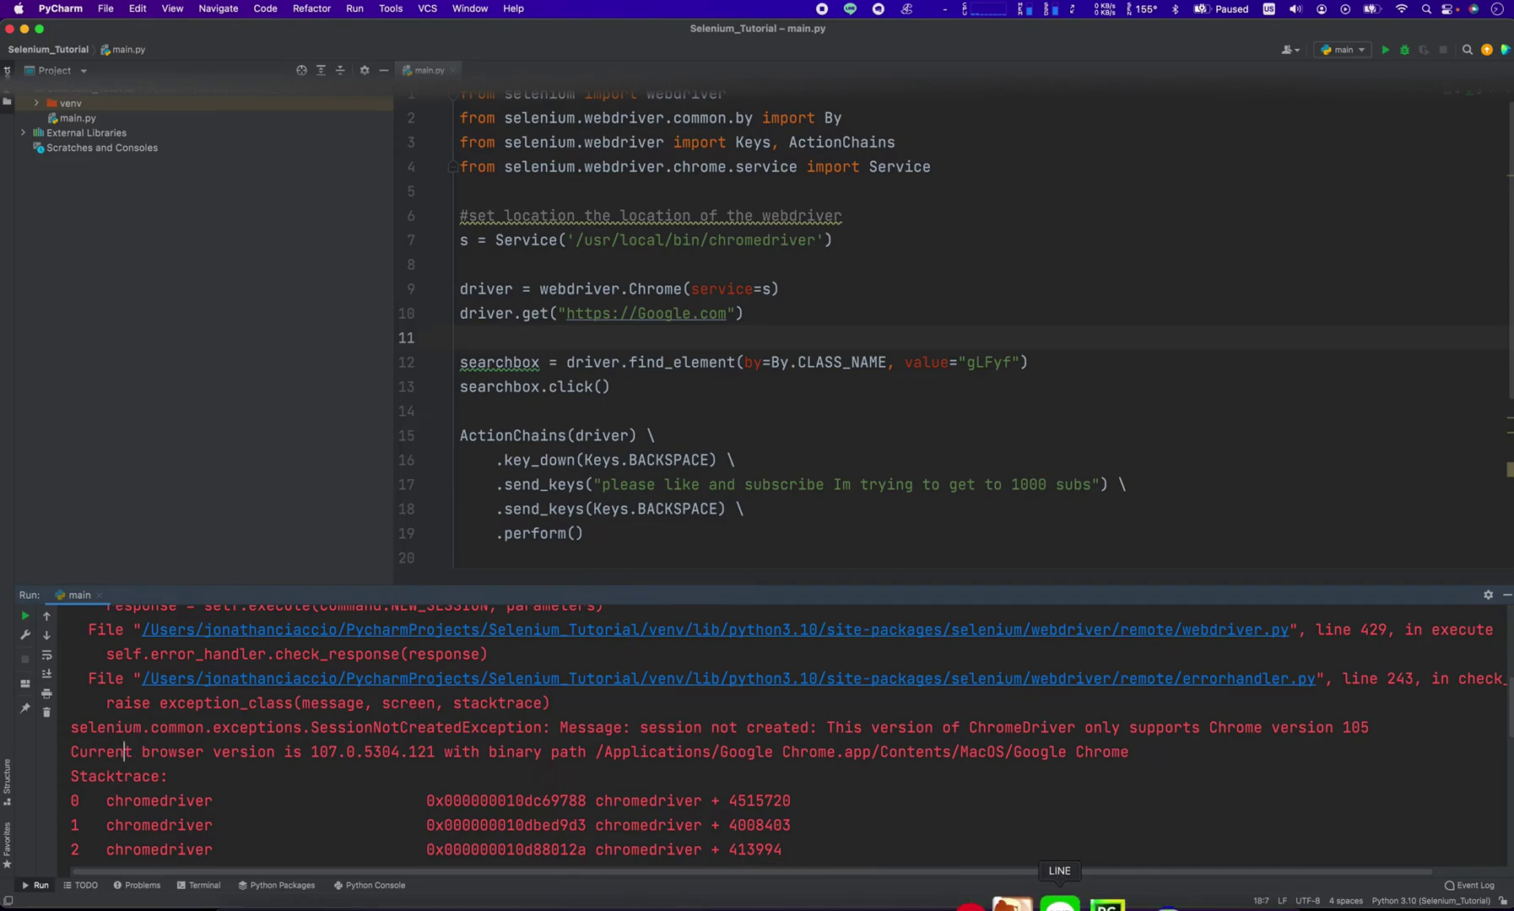
click(839, 899)
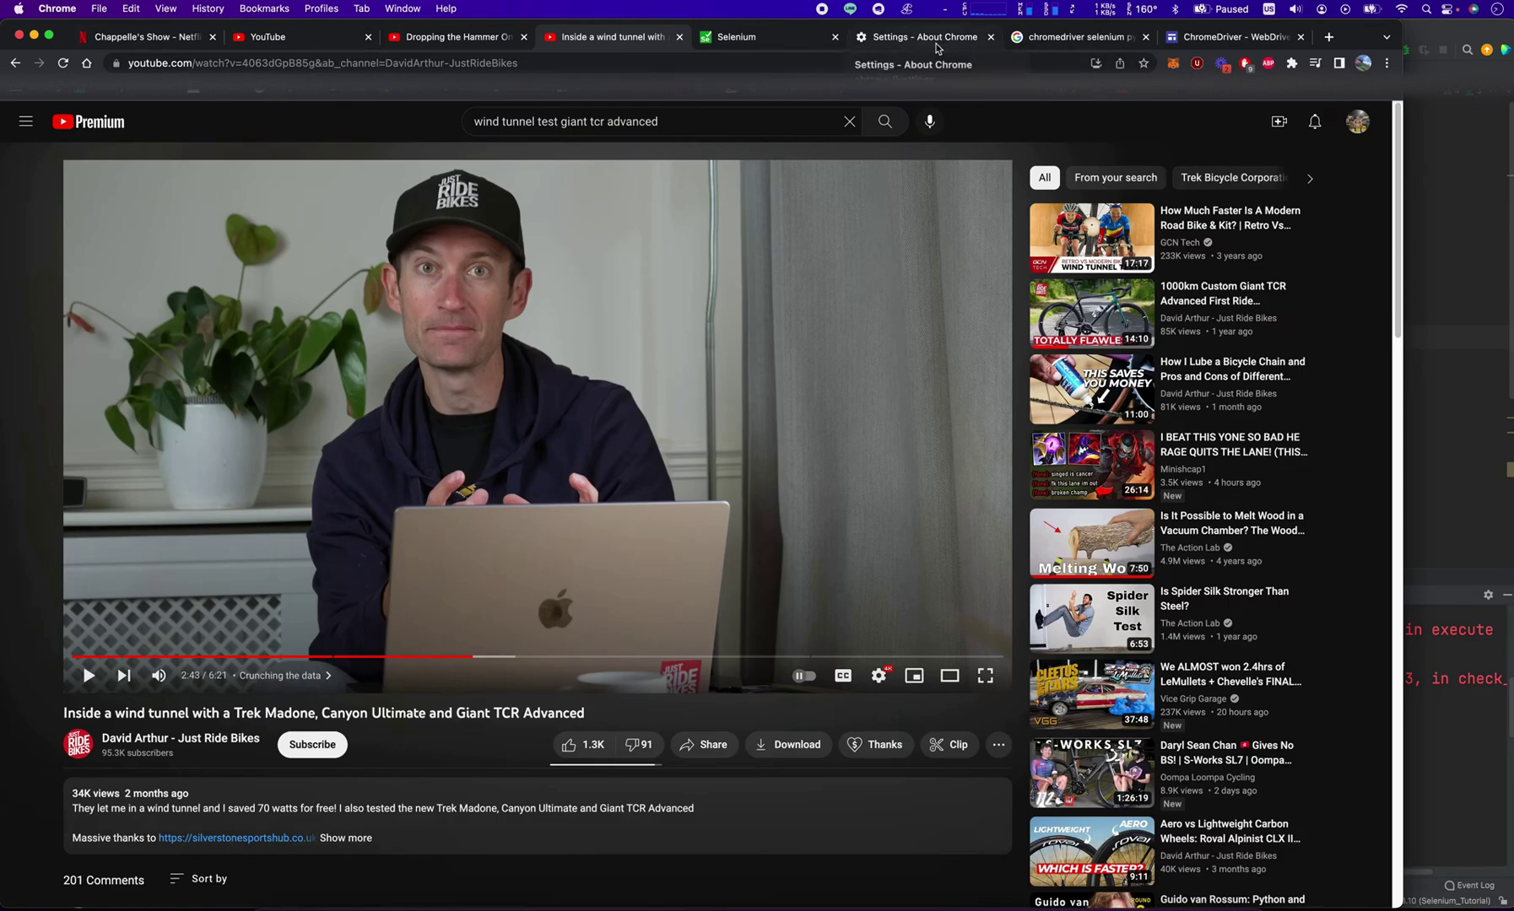
- Confirm via Help > About Google Chrome that Chrome is version 107, then return to the chromedriver search results
click(1232, 37)
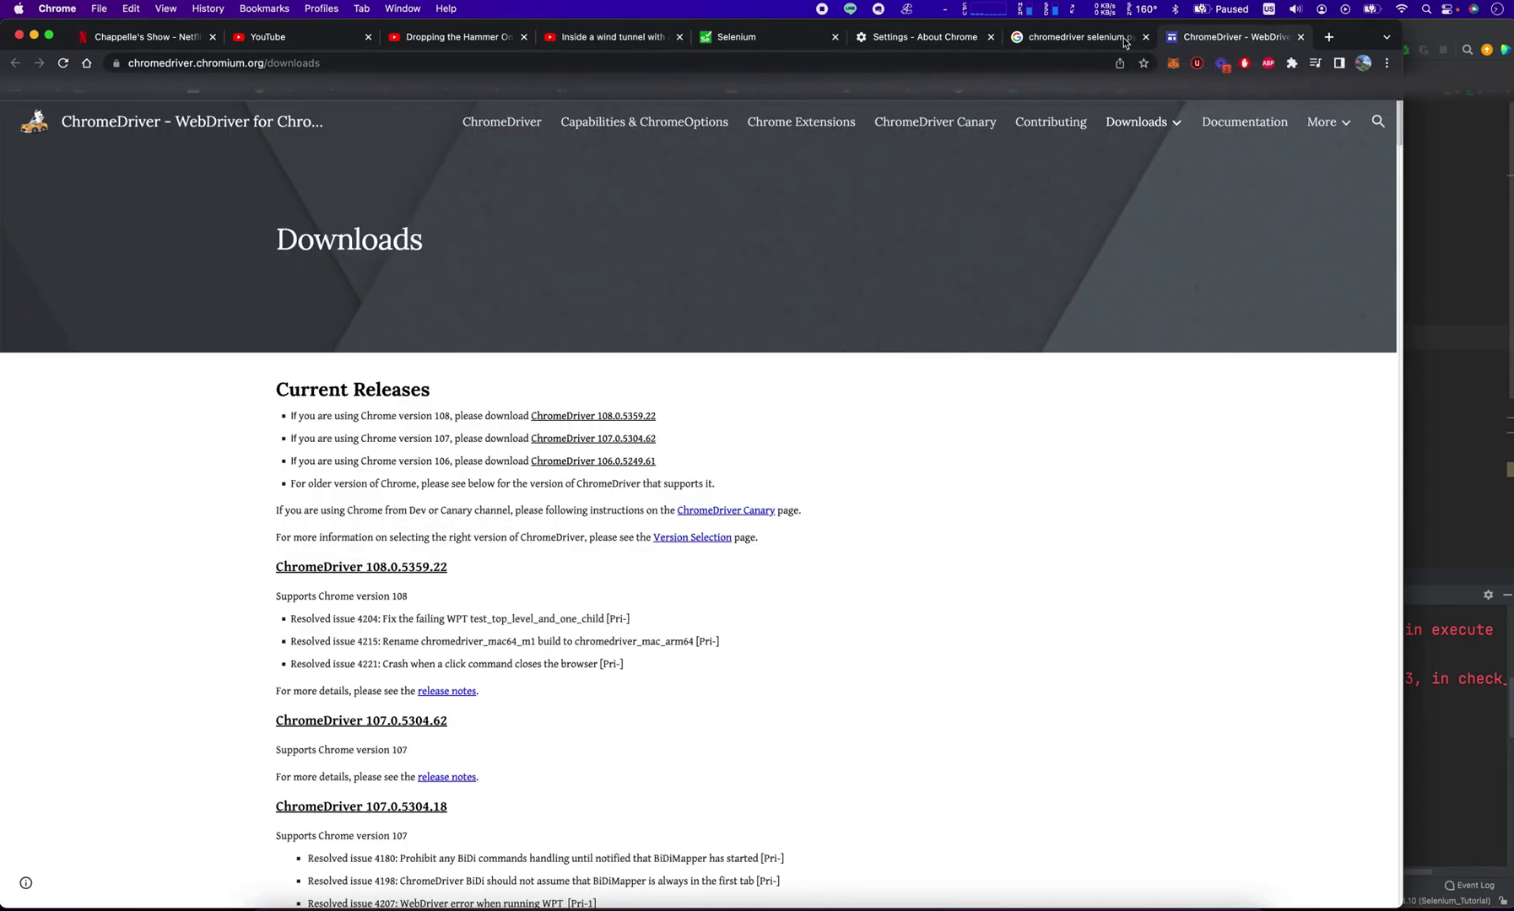
click(920, 38)
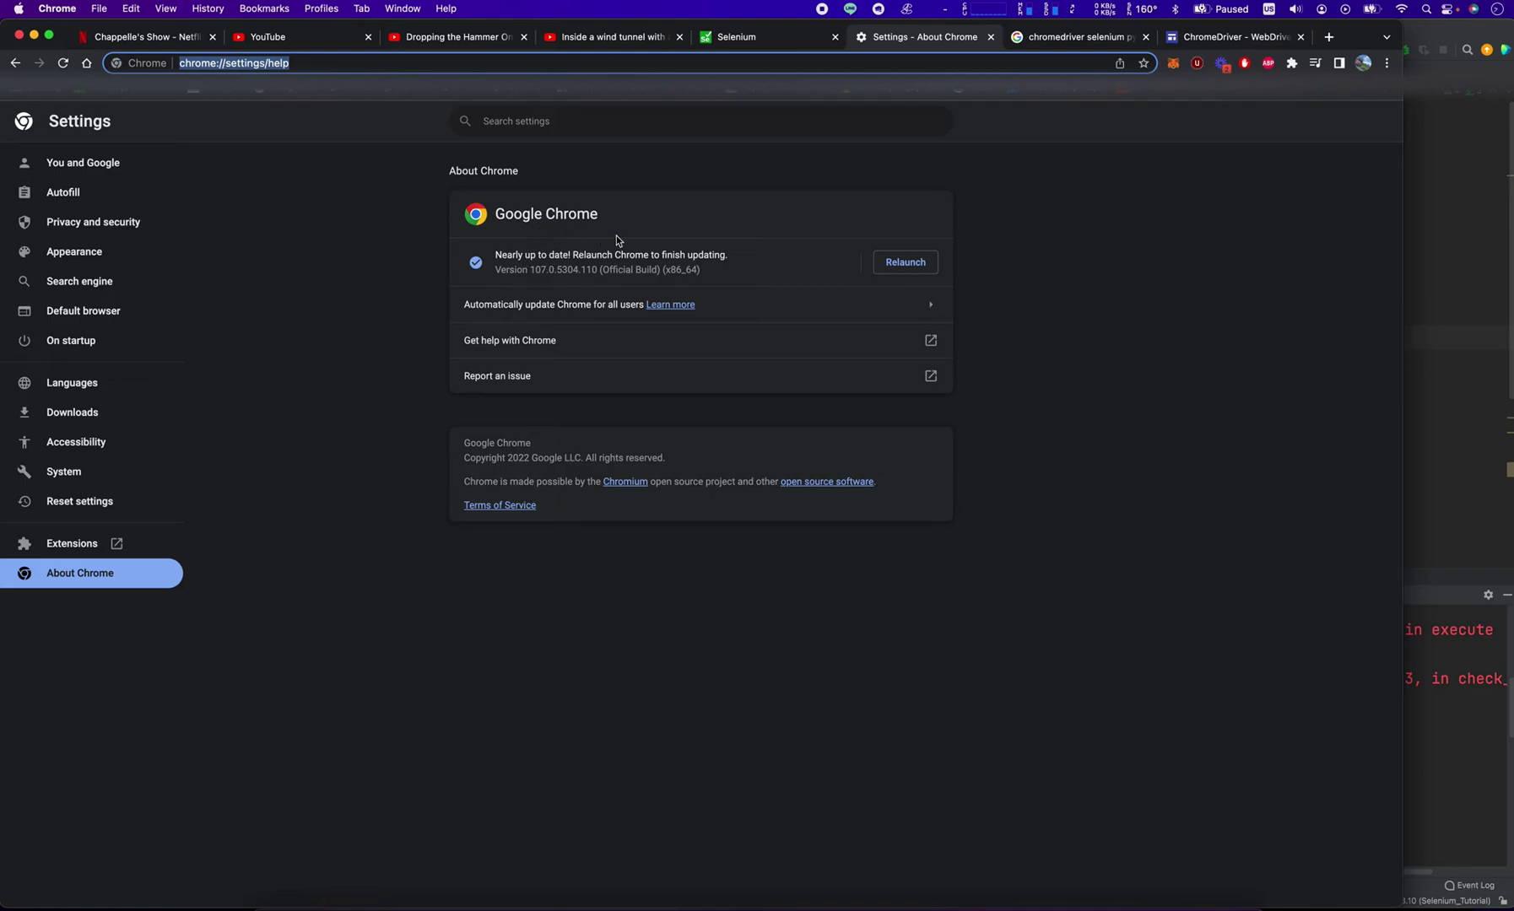
click(440, 9)
text(about)
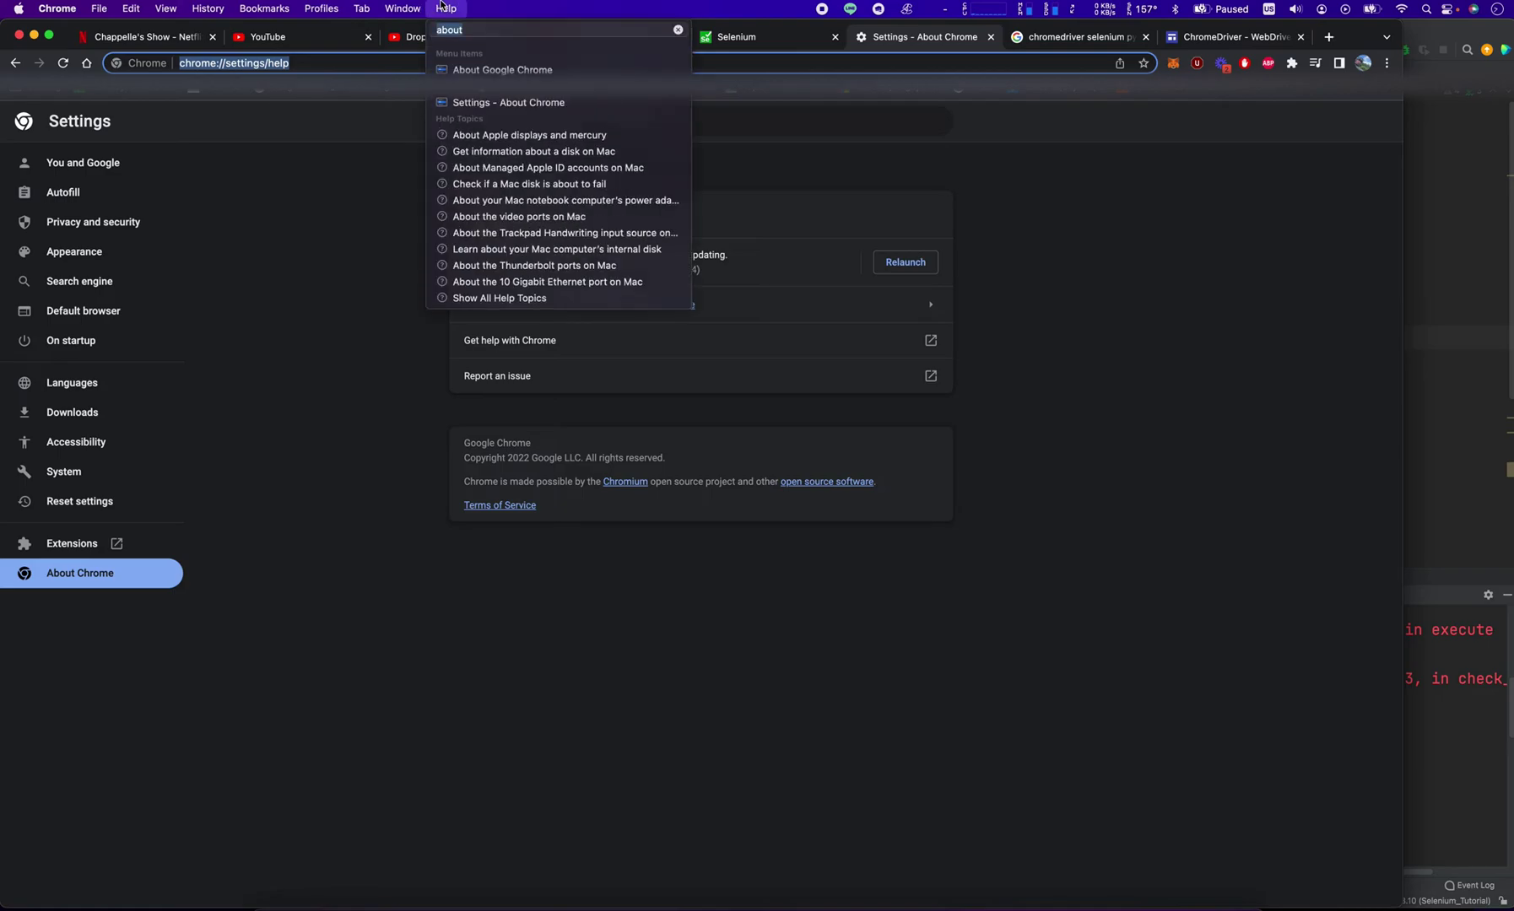
mouse_move(468, 69)
text(go)
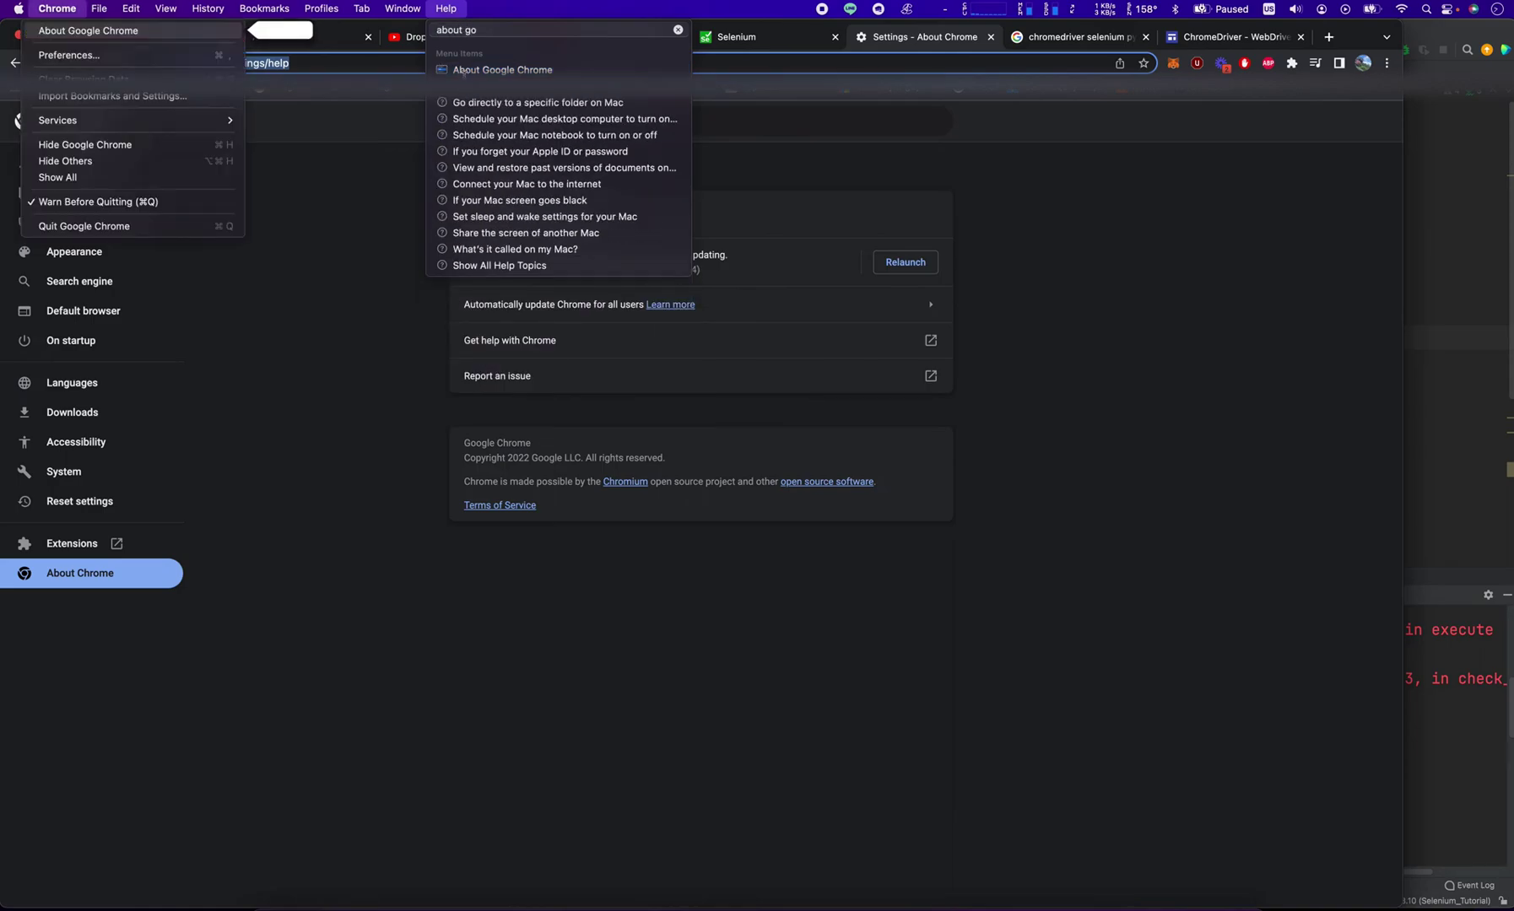
click(485, 70)
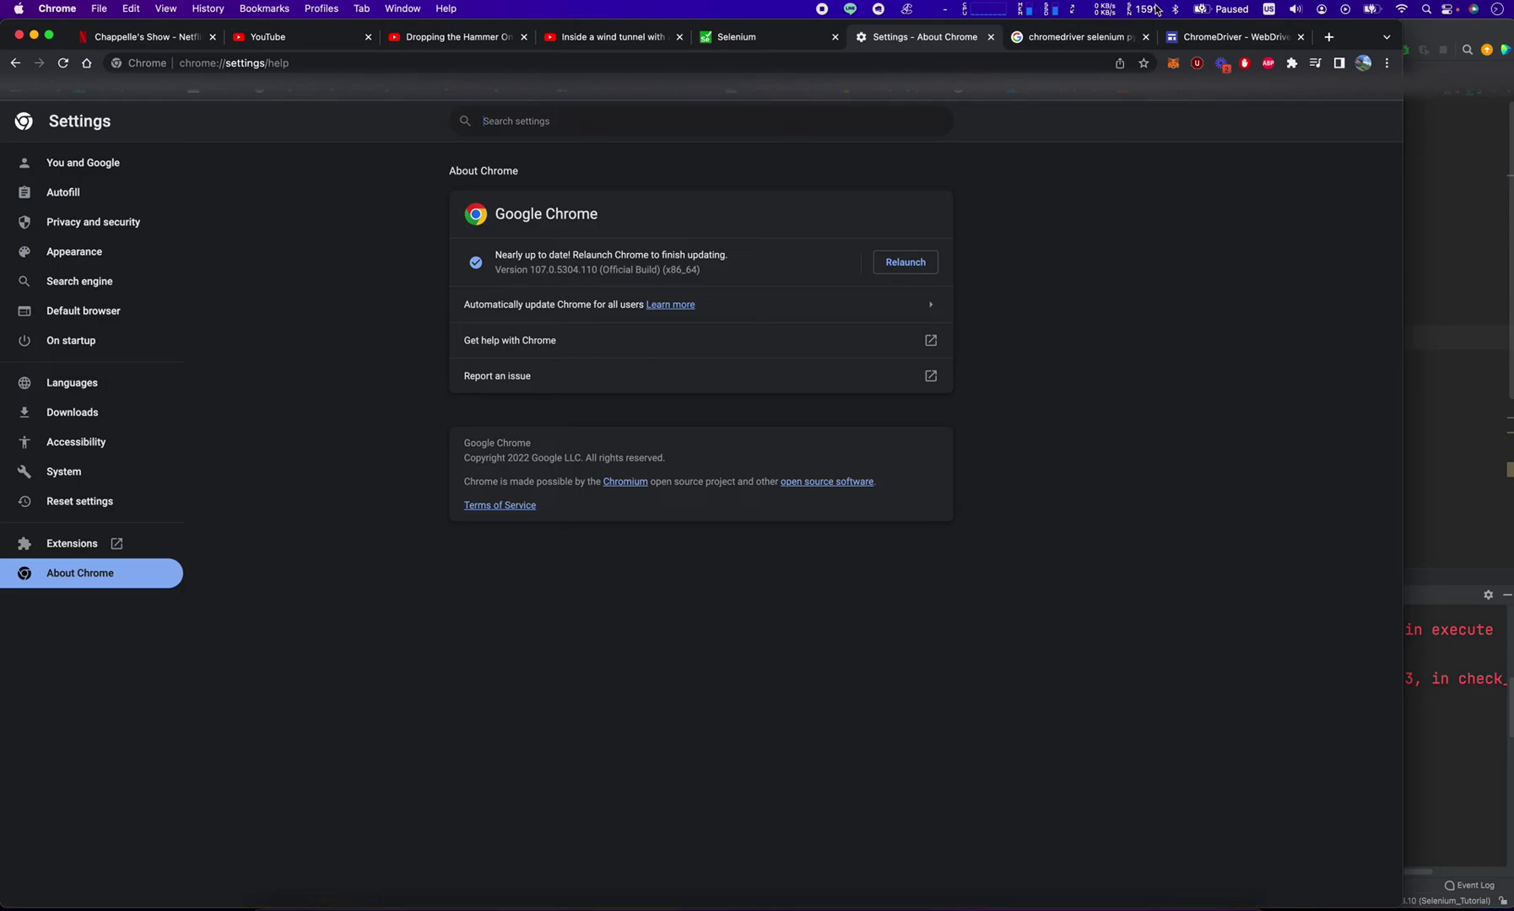
click(1096, 38)
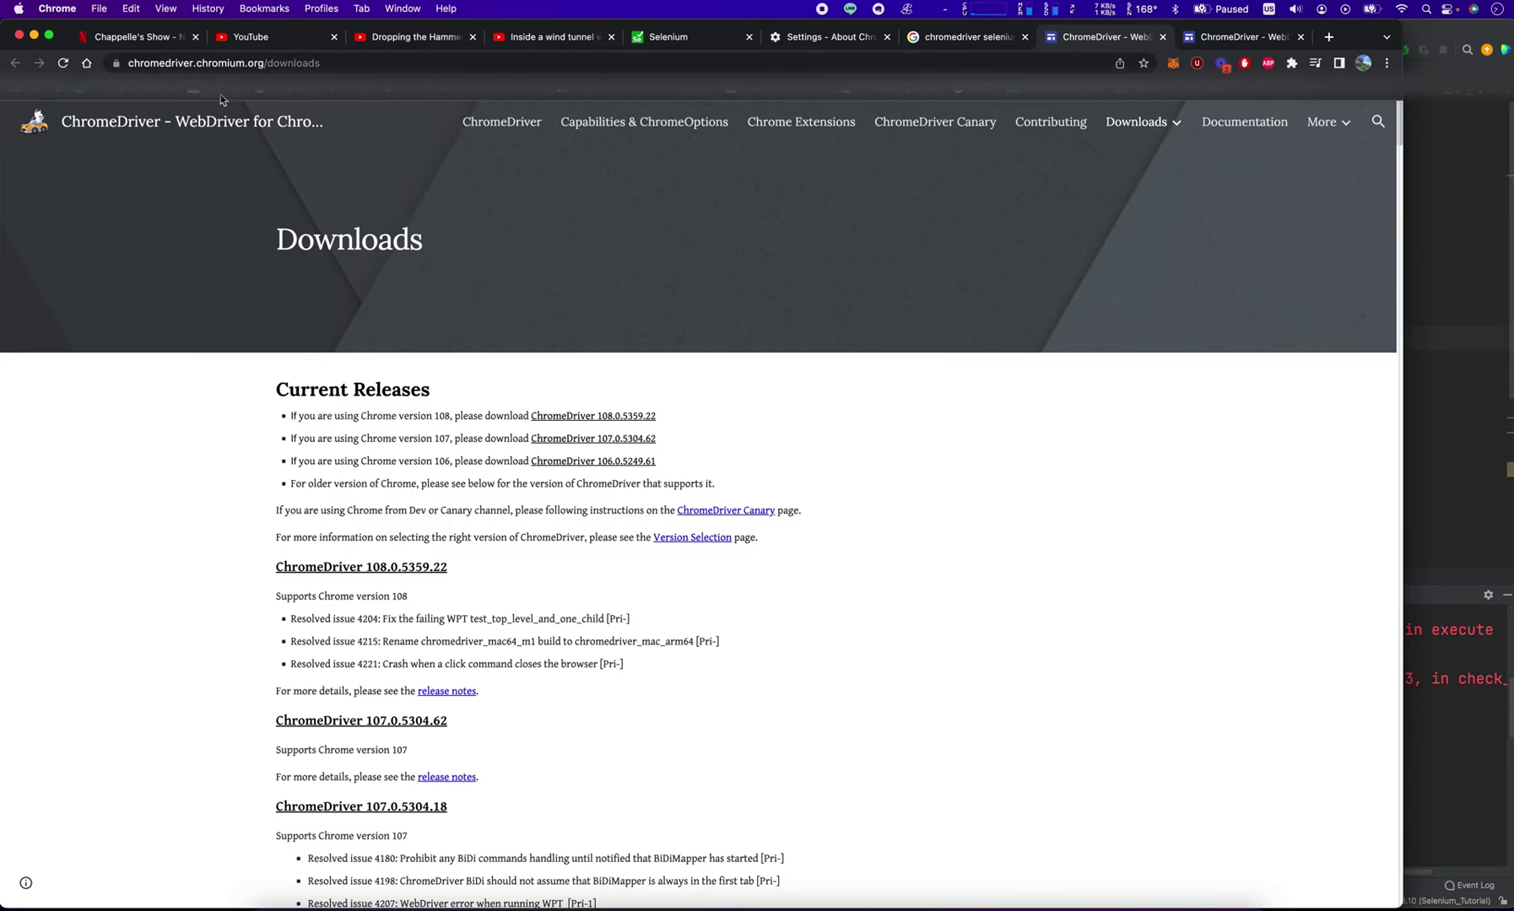
- Copy the URL of the ChromeDriver Downloads page listing 107.0.5304.62, then return to Chrome
right_click(650, 68)
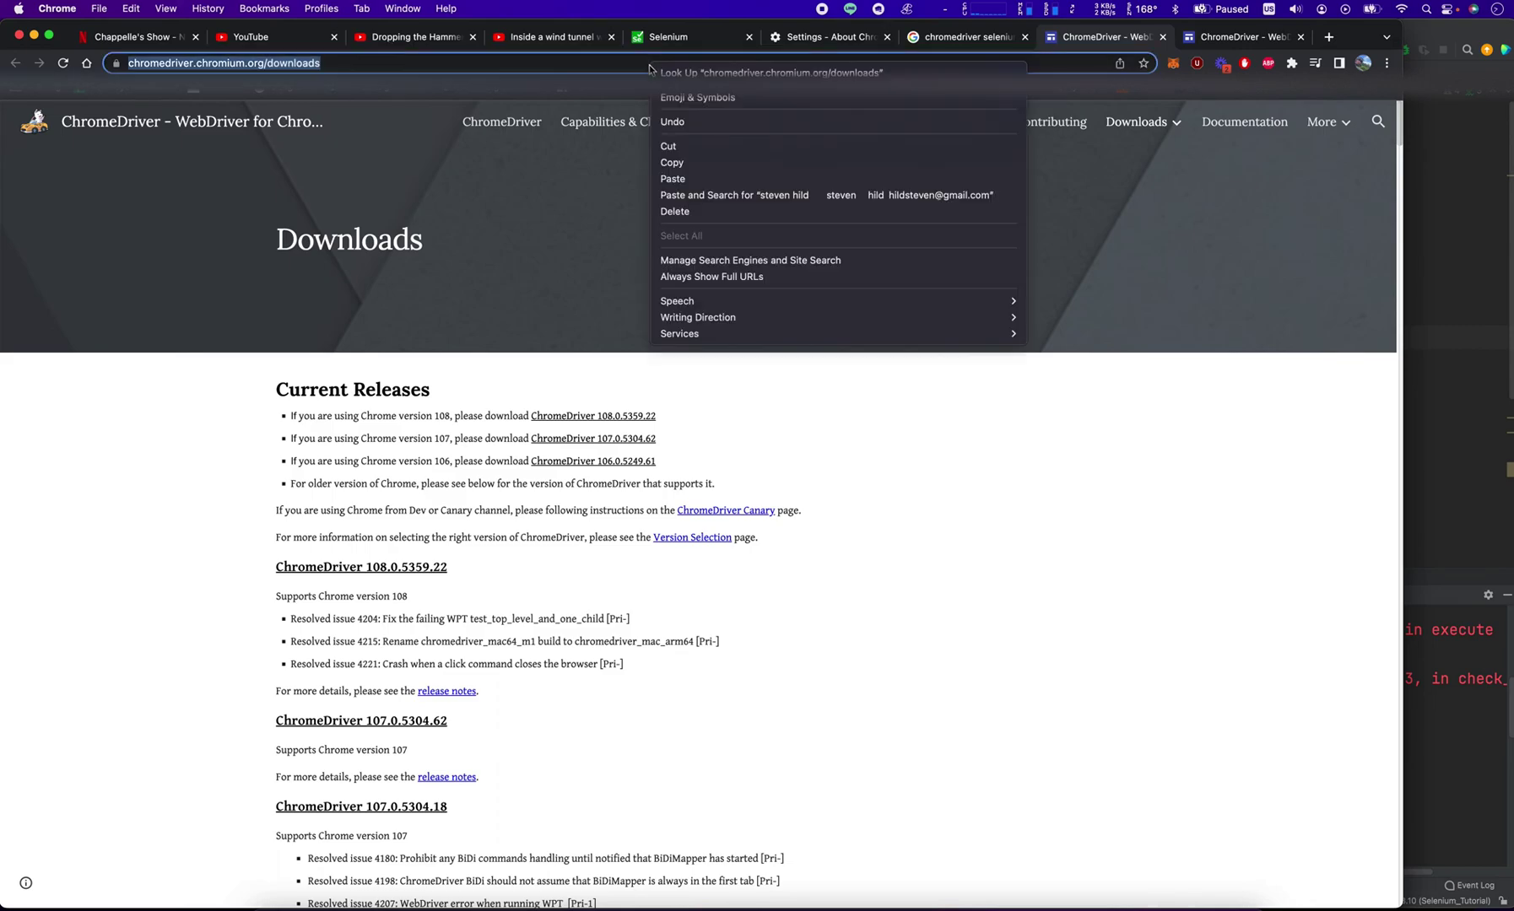
click(673, 163)
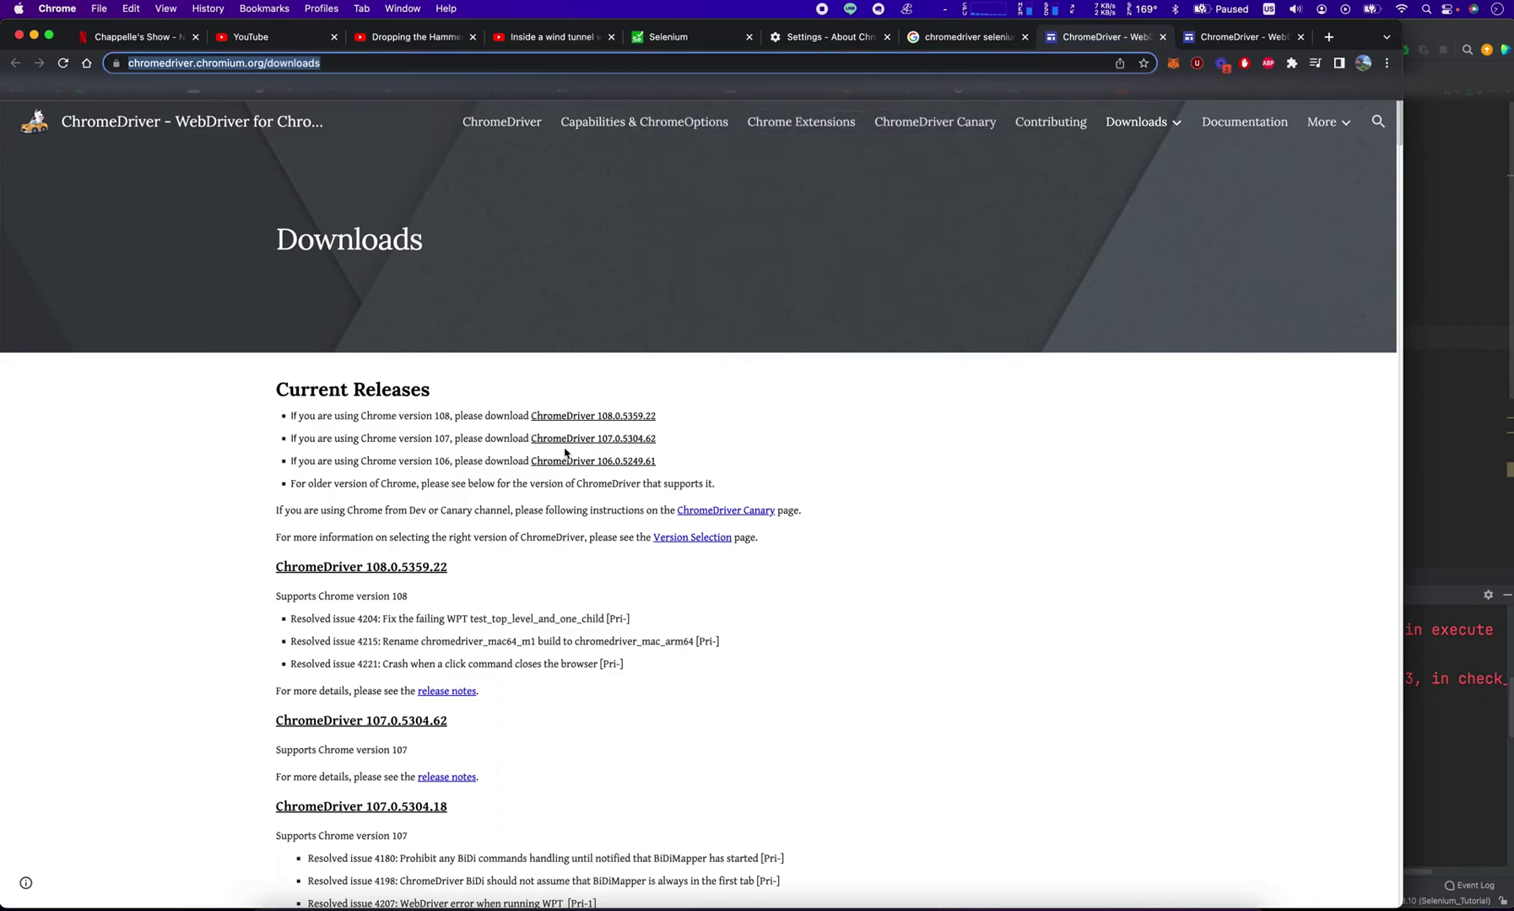
click(545, 534)
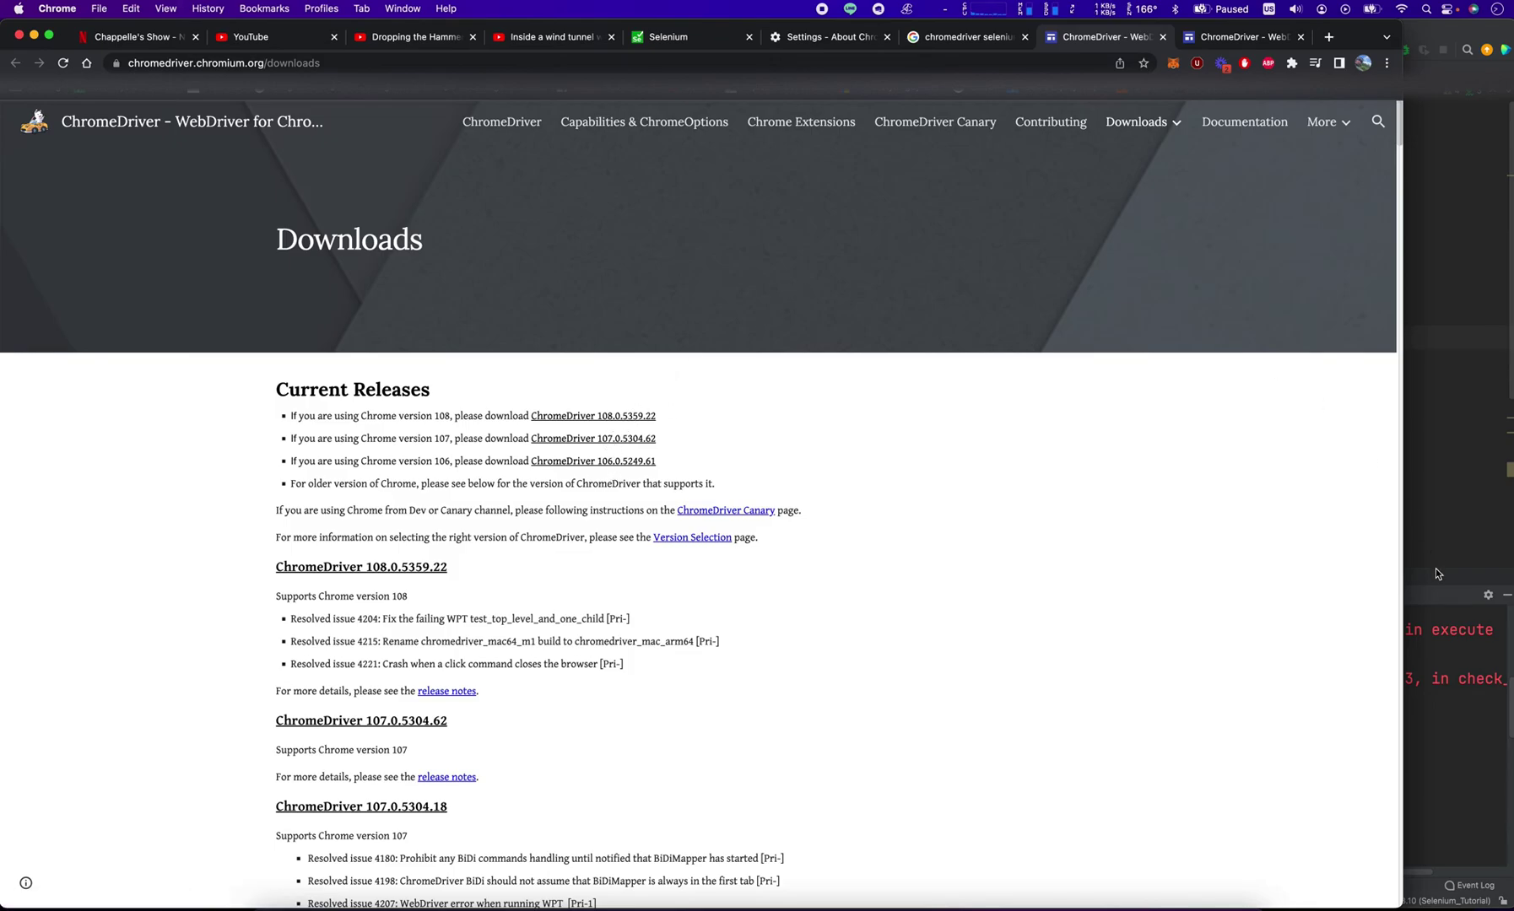
click(1428, 648)
mouse_move(693, 902)
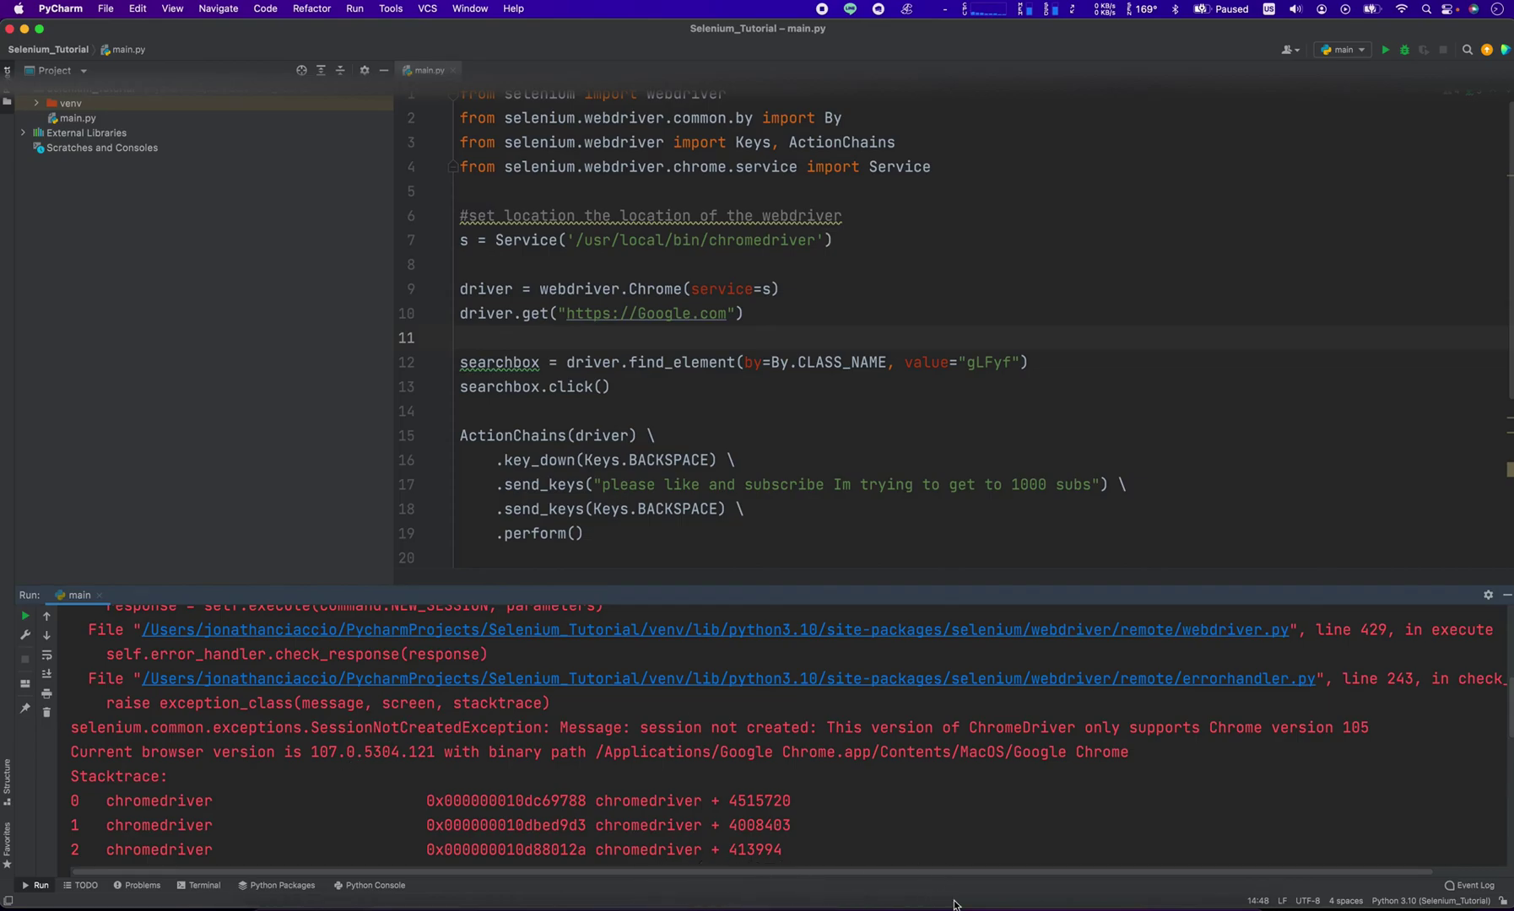
click(852, 901)
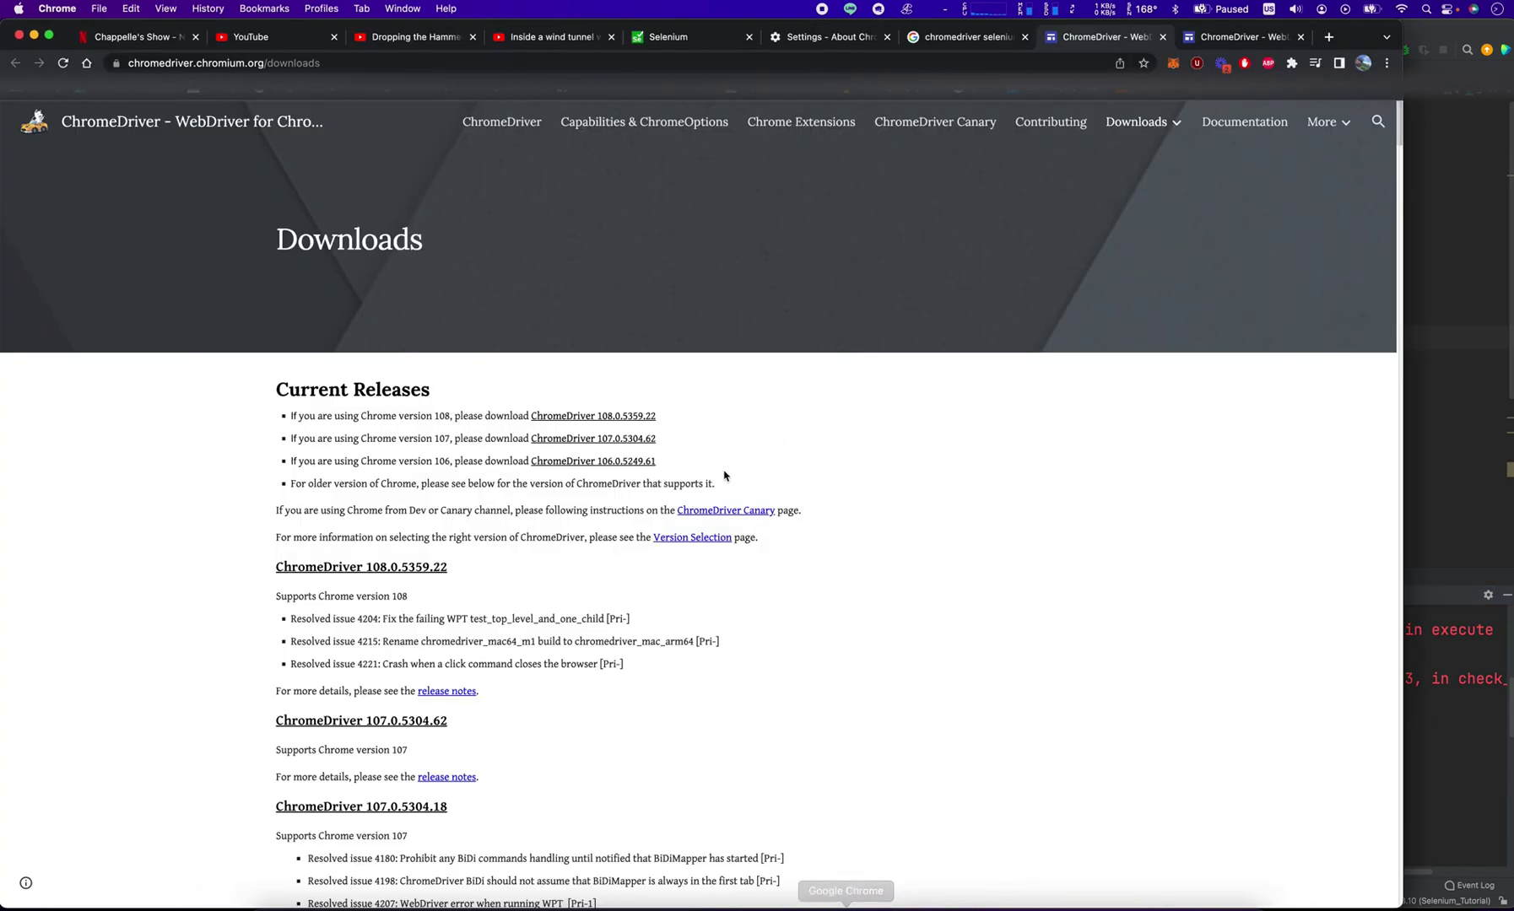
- Download chromedriver_mac64.zip for ChromeDriver 107.0.5304.62 and open the downloaded archive
click(805, 37)
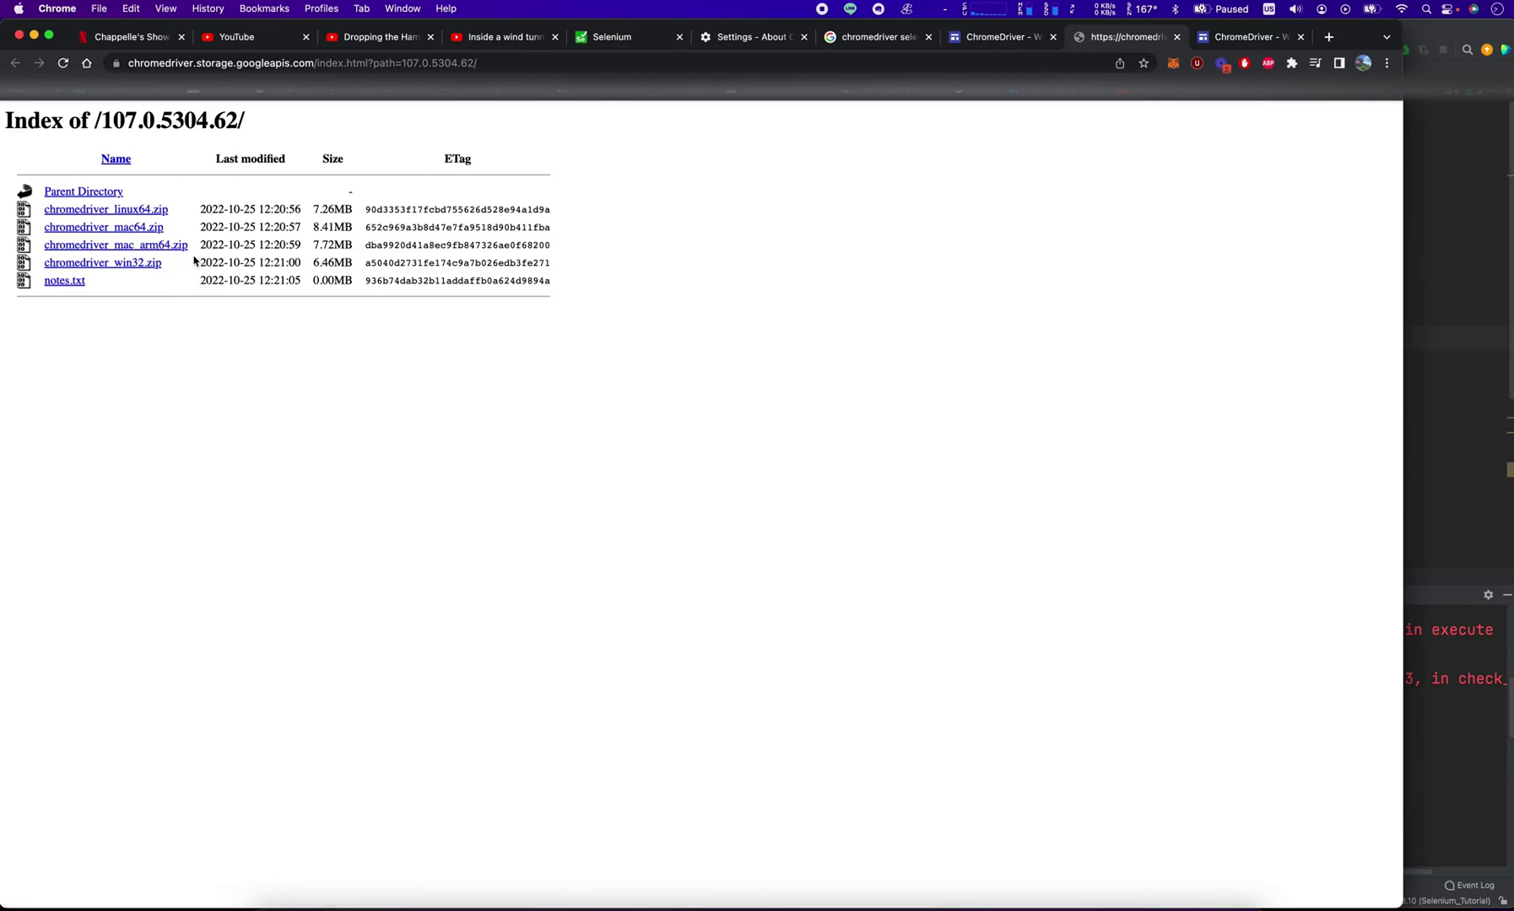
click(139, 229)
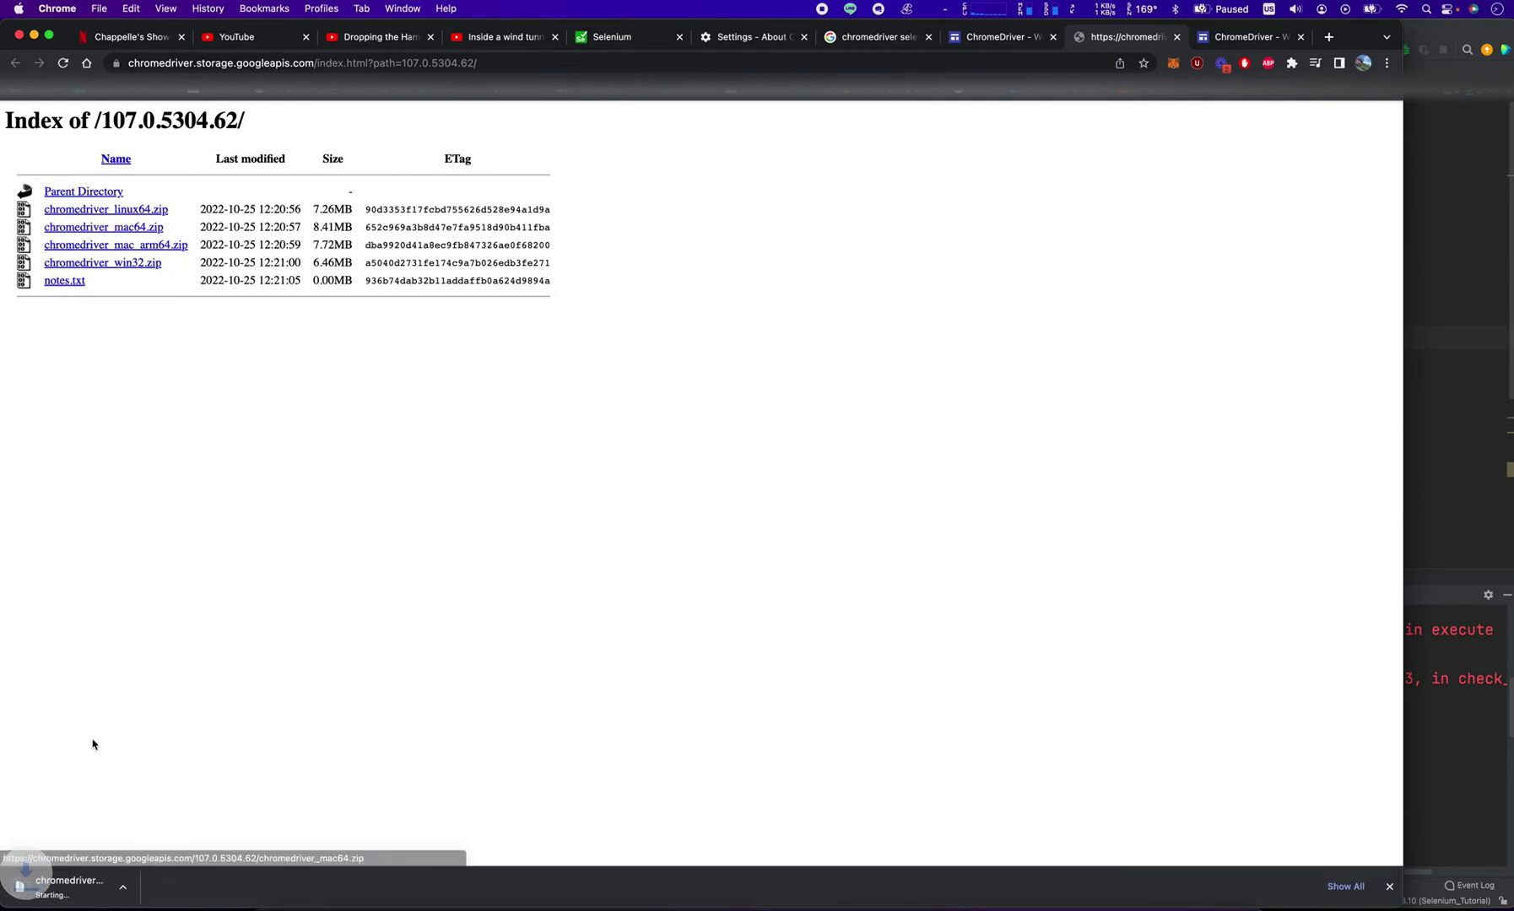
click(108, 900)
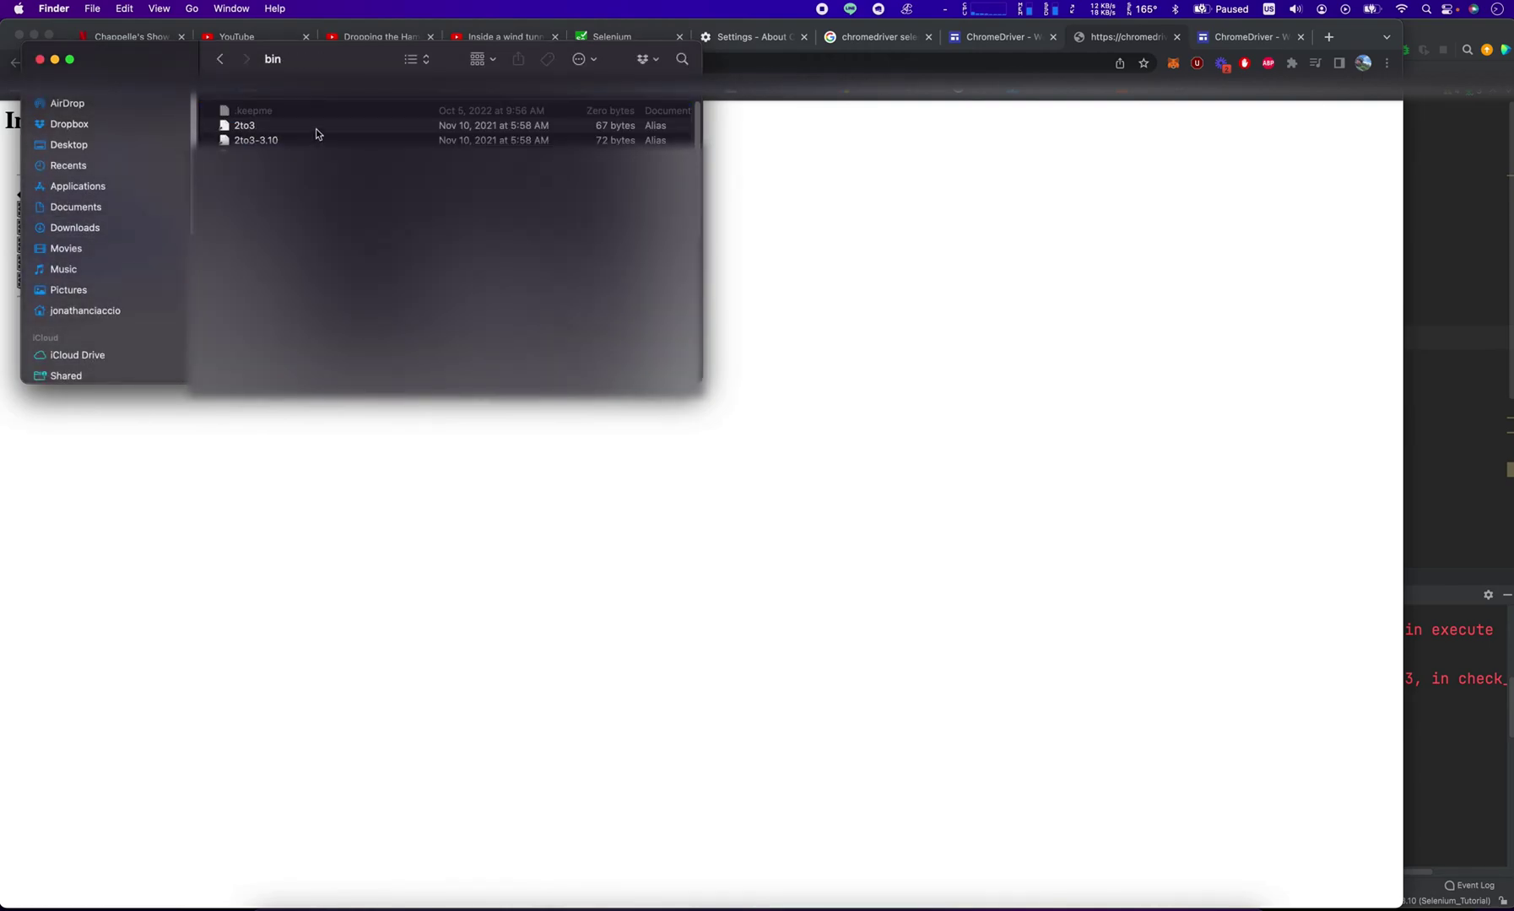
- Move the new chromedriver into /usr/local/bin, replacing the older copy
key(super+shift+g)
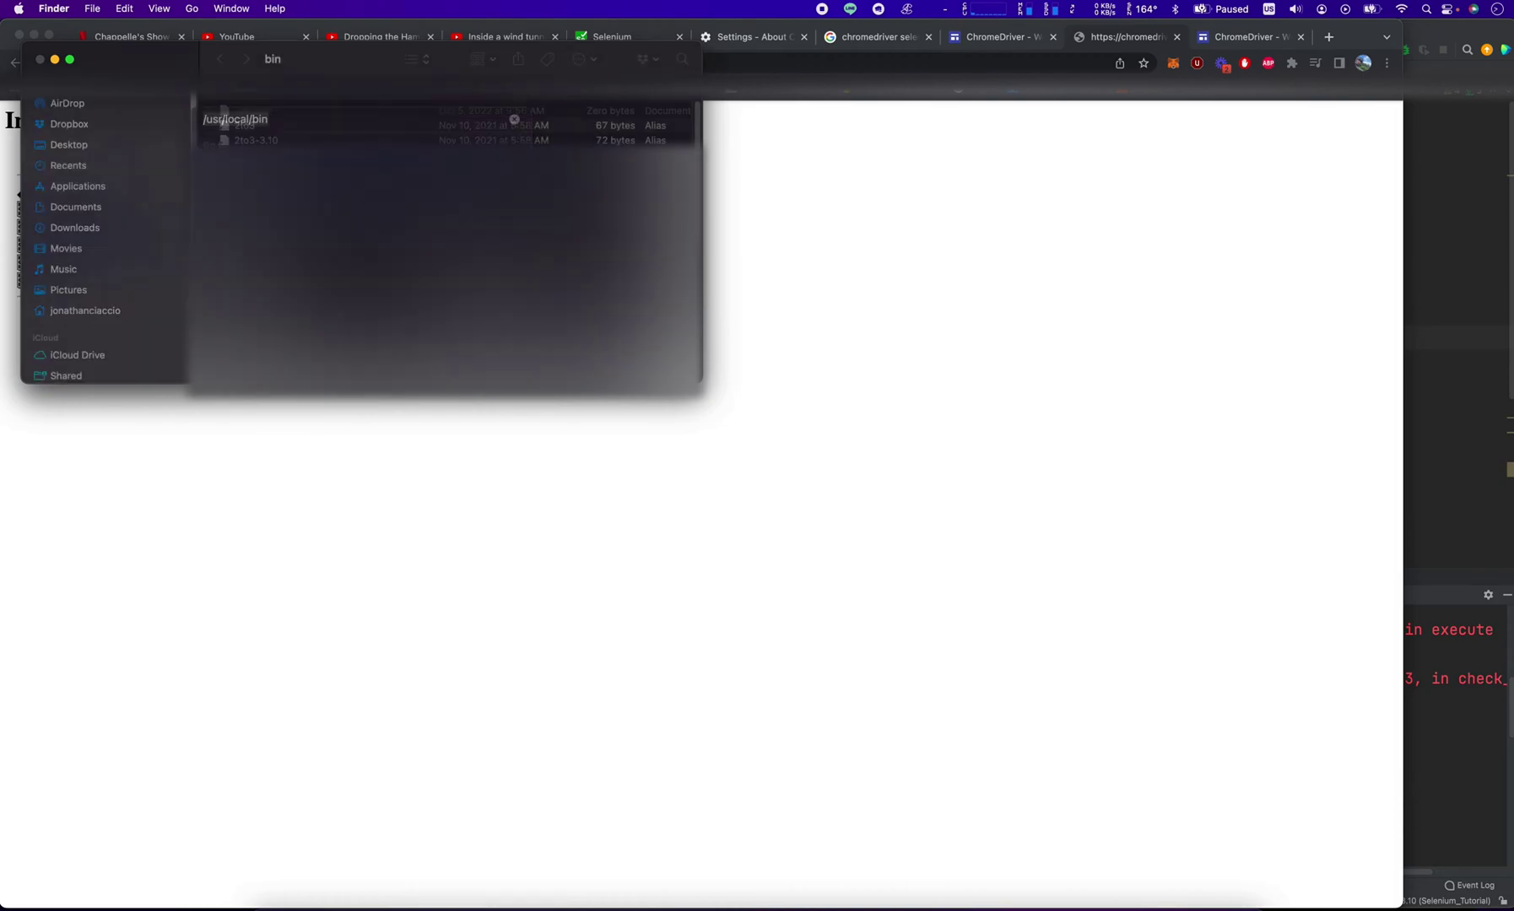
key(Escape)
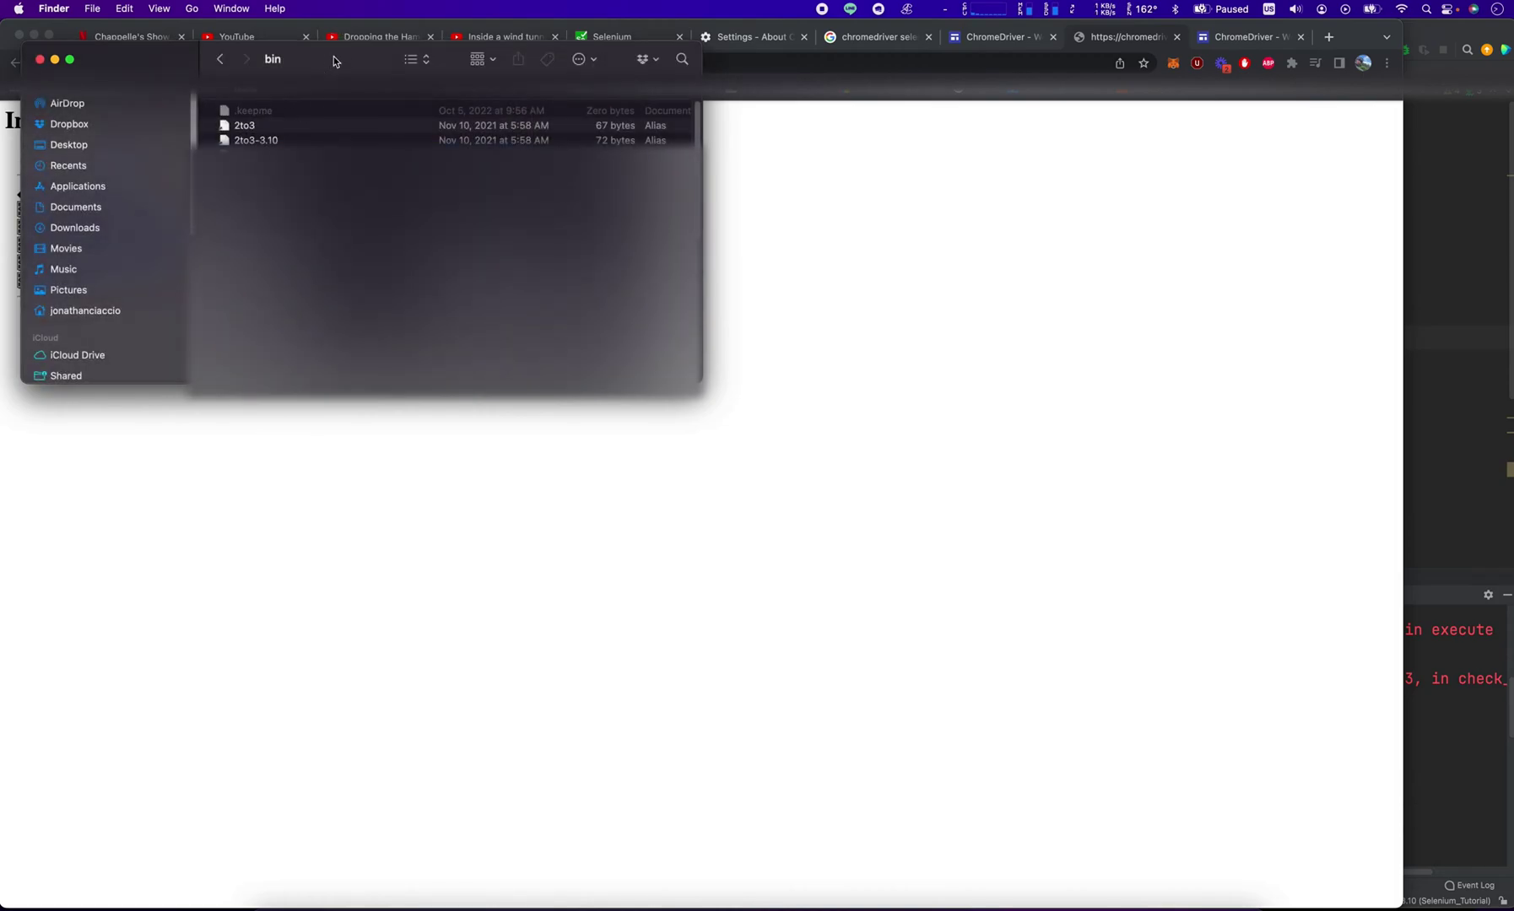
key(super+alt+v)
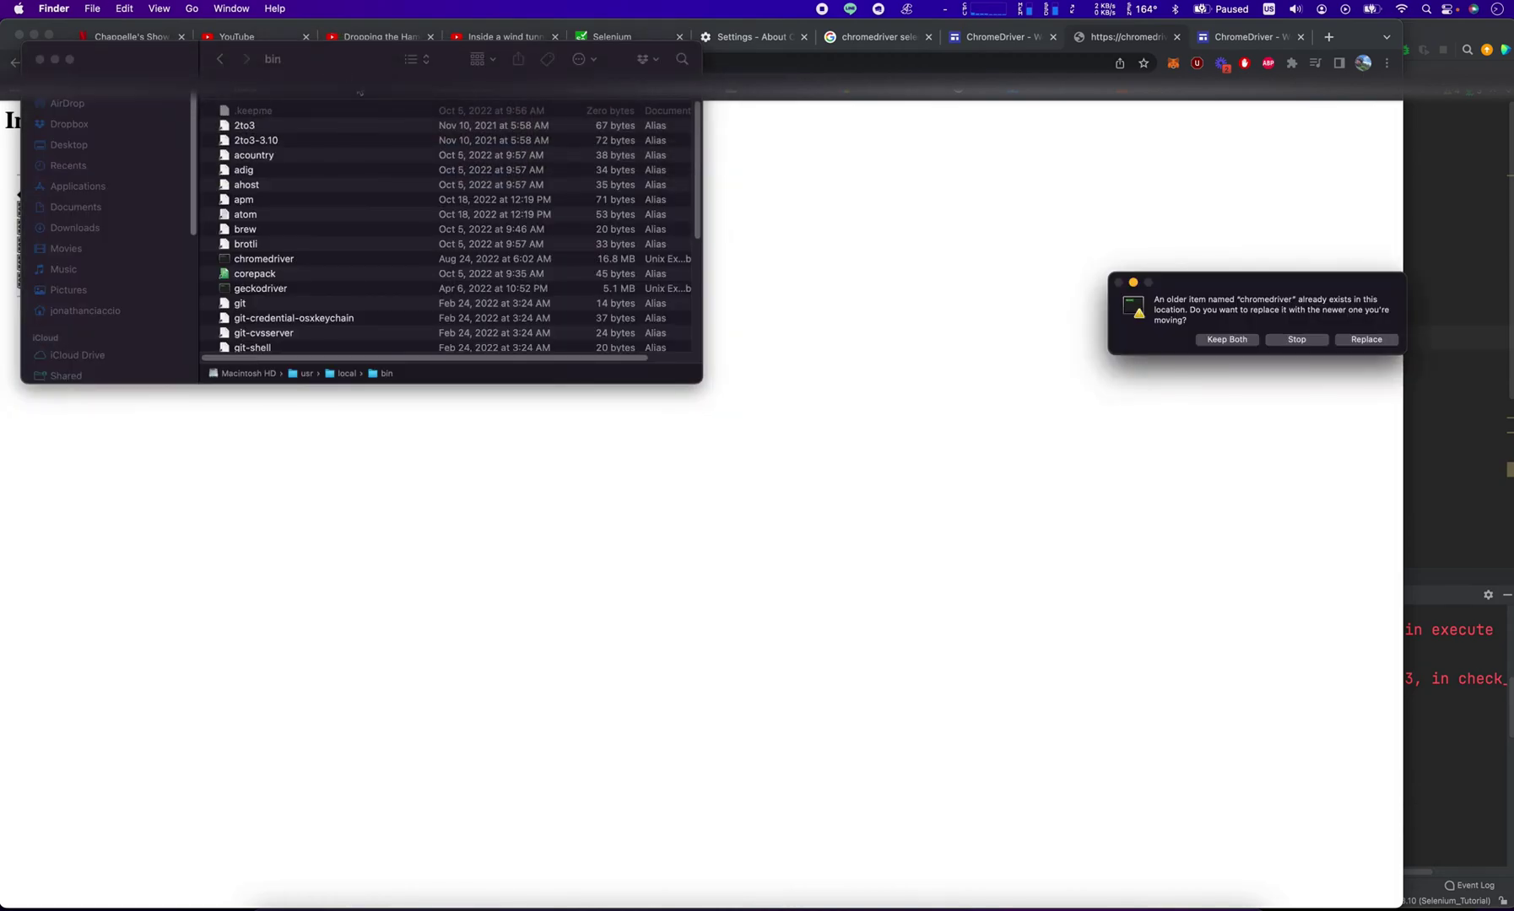
click(1366, 339)
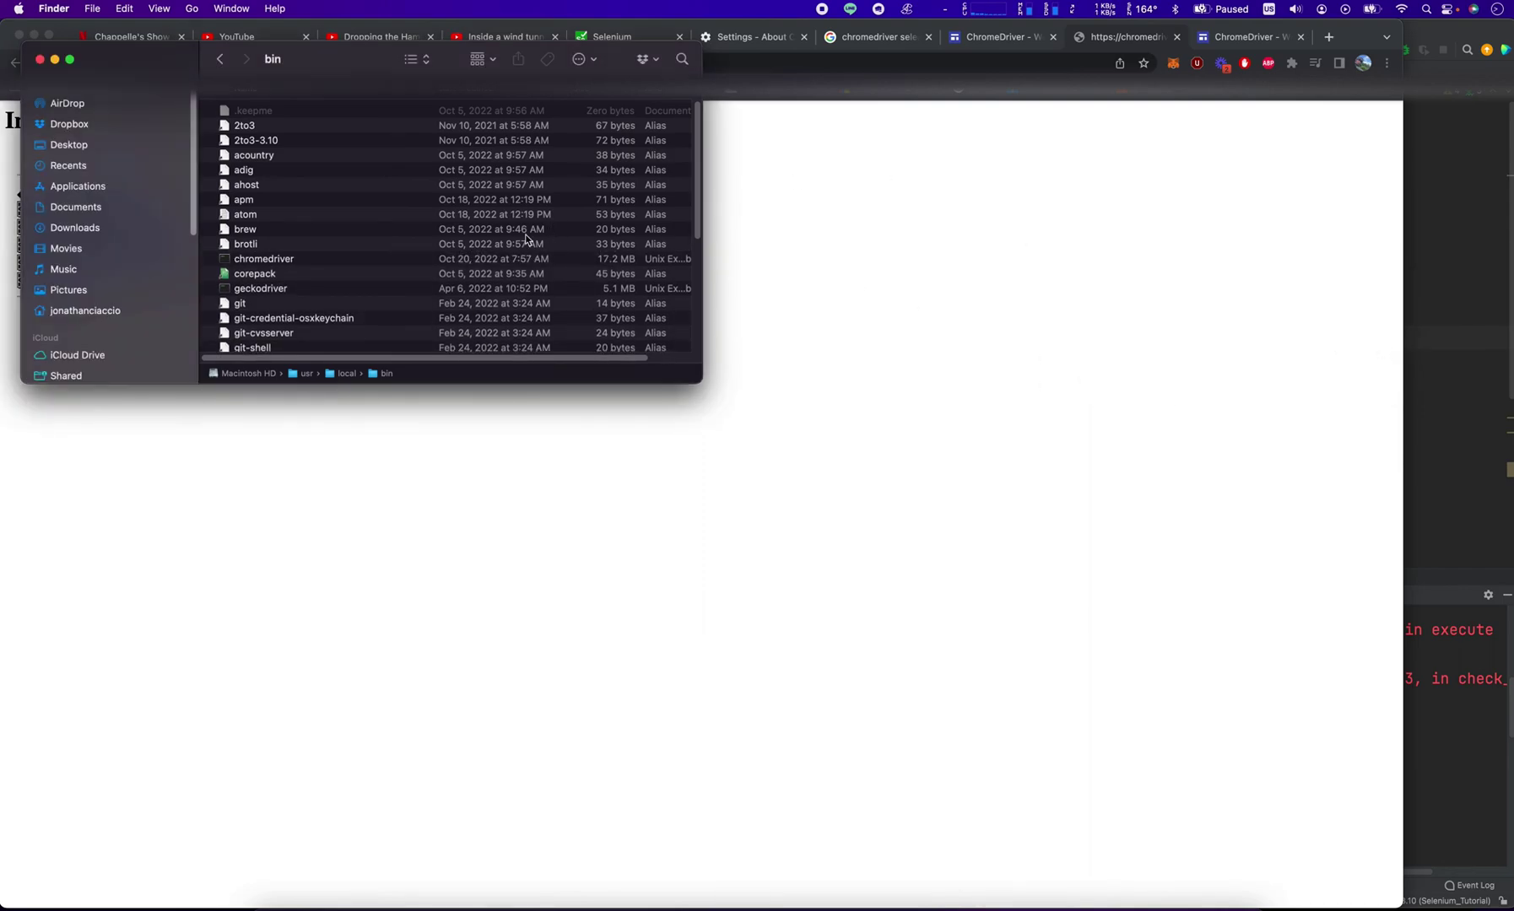
- Verify the chromedriver in /usr/local/bin is the 17.2 MB file dated Oct 20, 2022
click(386, 263)
key(Up)
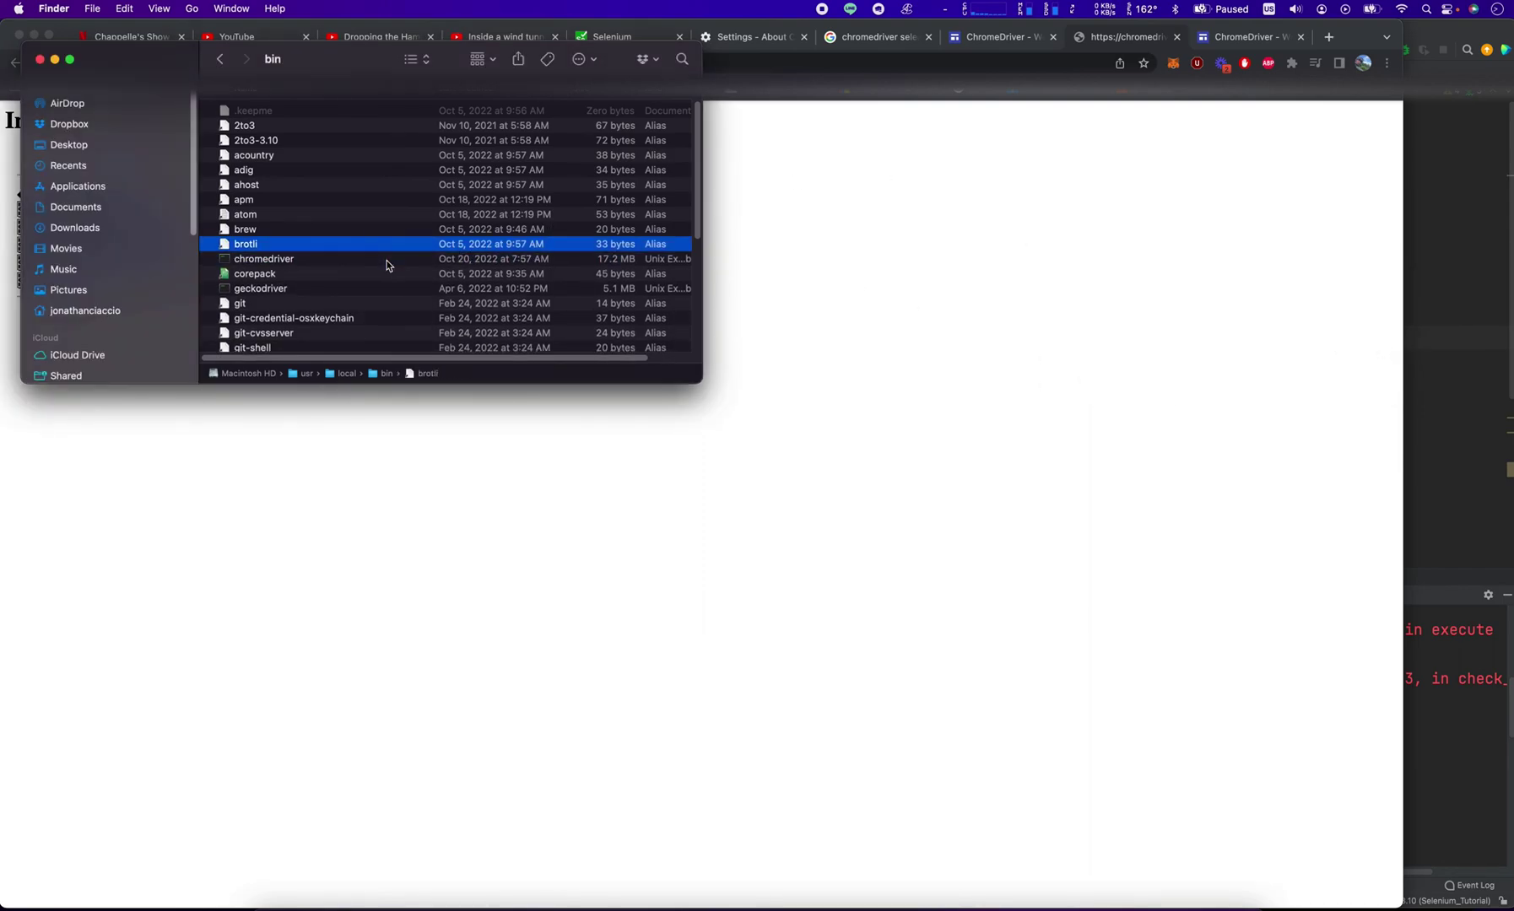
key(Down)
key(Down)
key(Up)
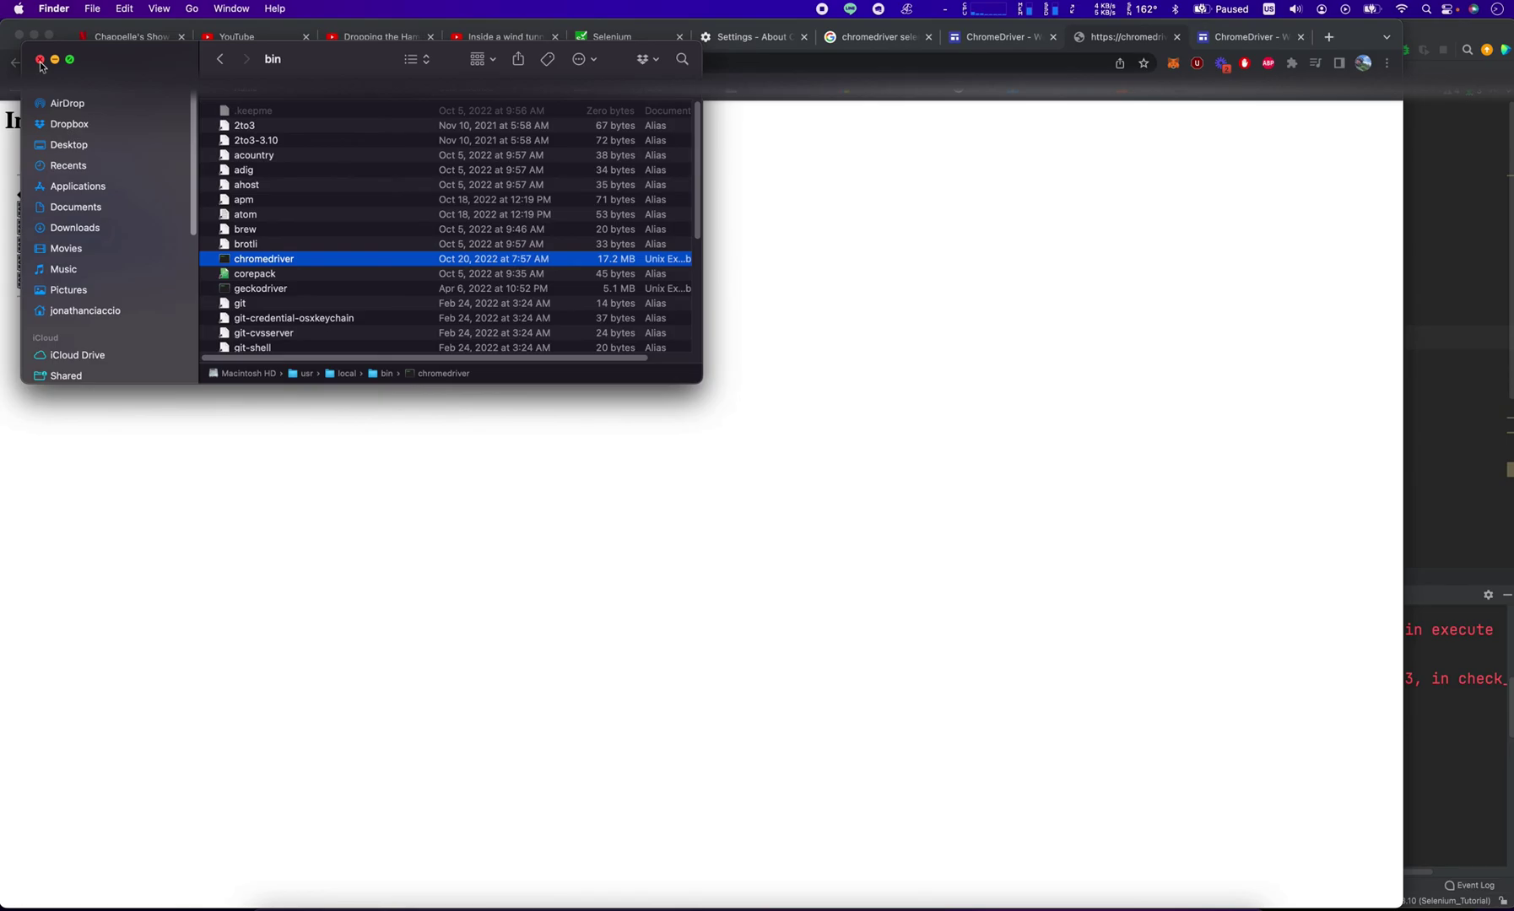
- Rerun main.py, get macOS's 'cannot be opened' block on chromedriver, and open System Preferences
click(1498, 323)
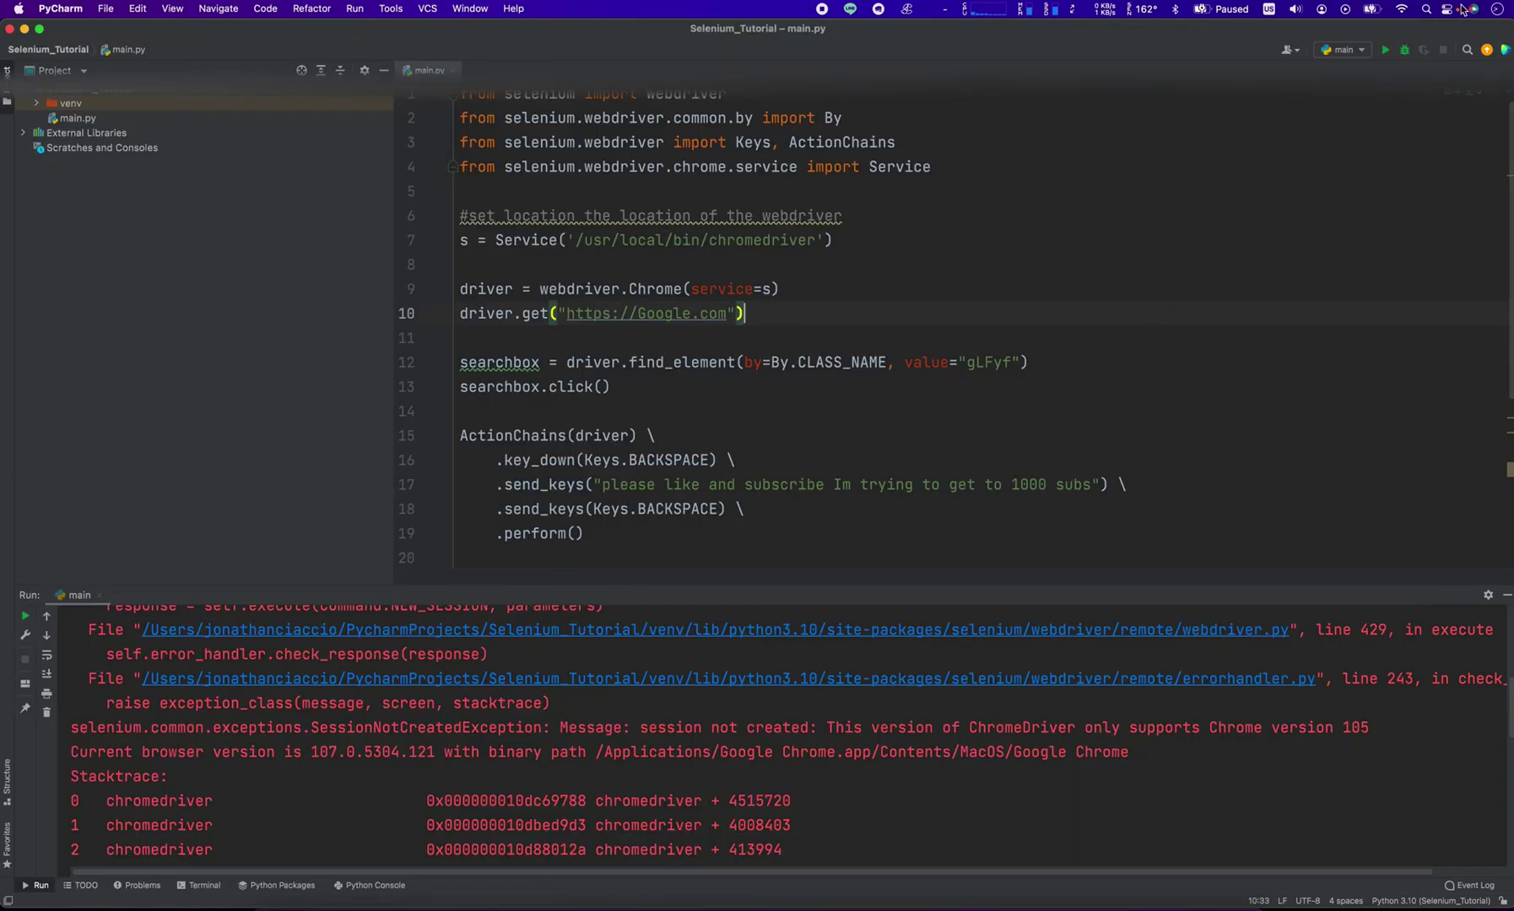
click(1388, 56)
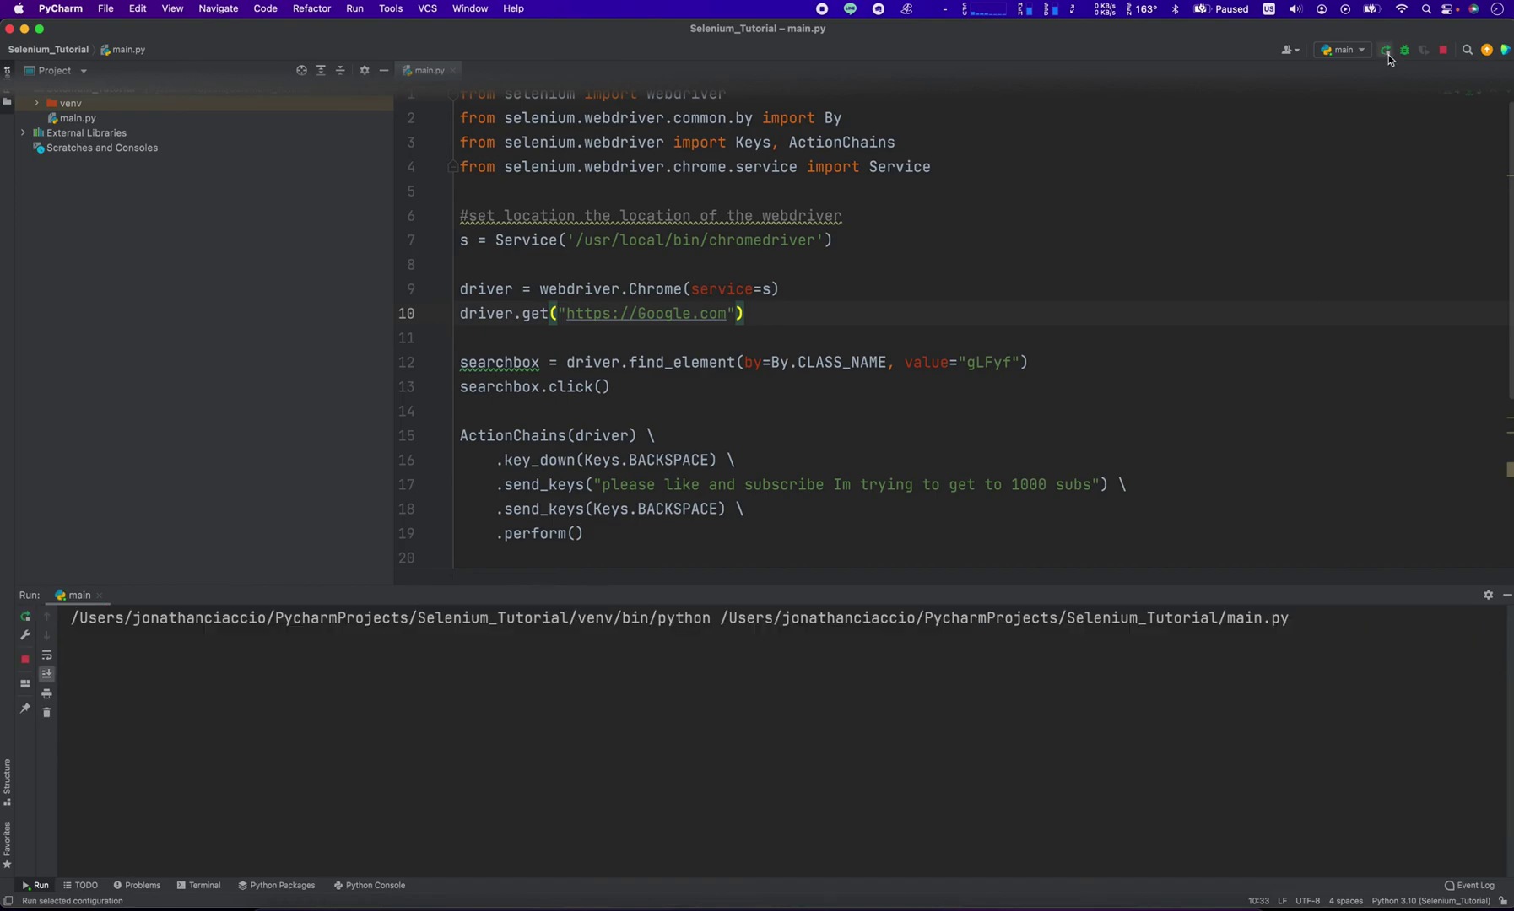
scroll(1063, 219, left, 3)
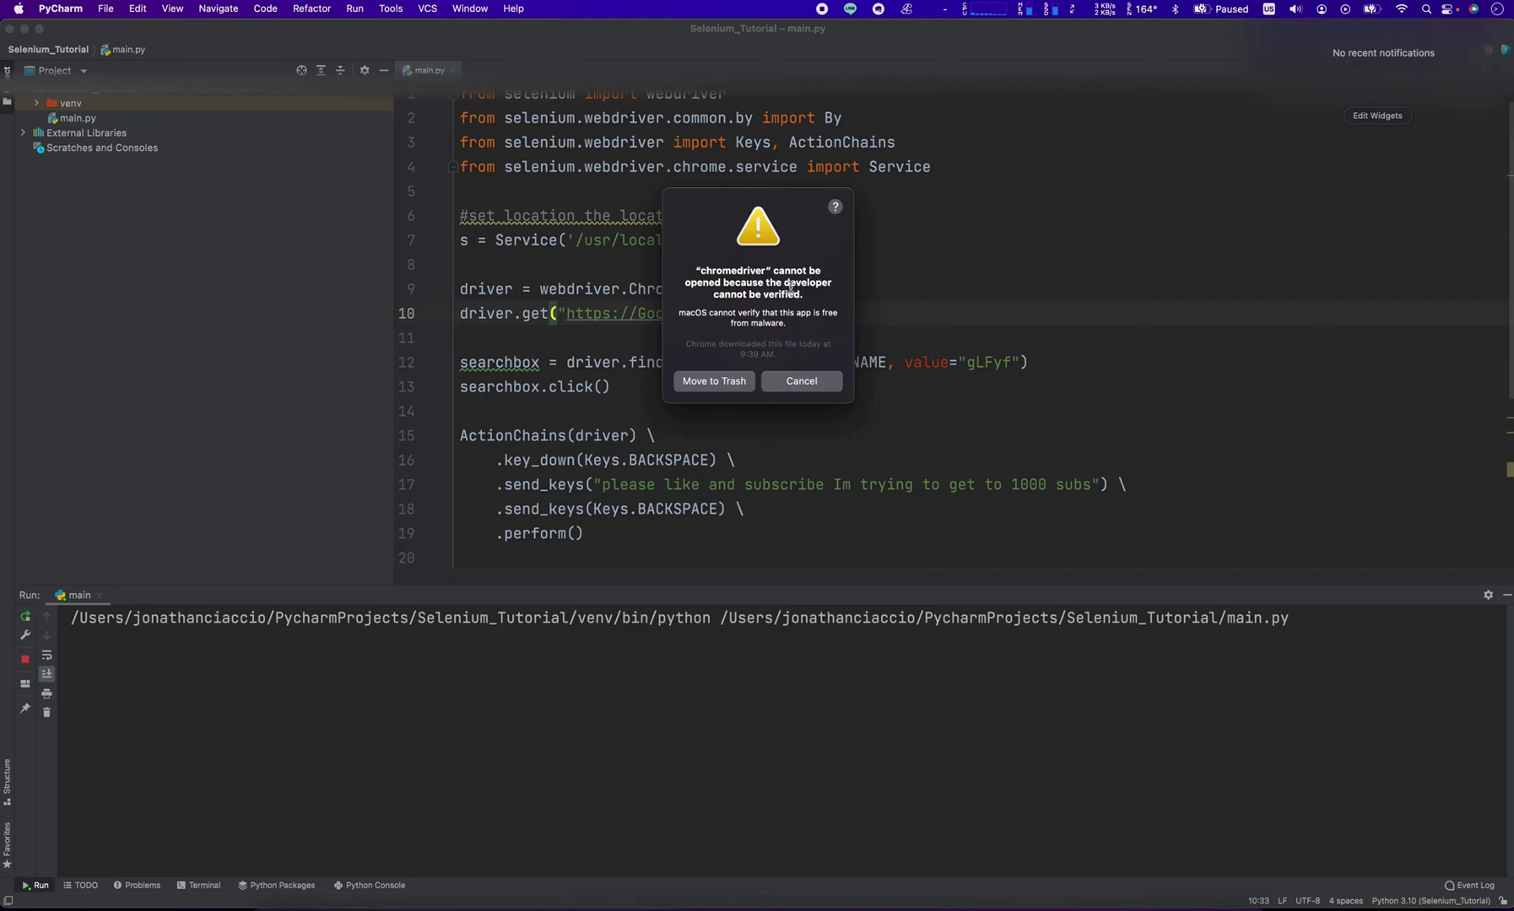
click(874, 901)
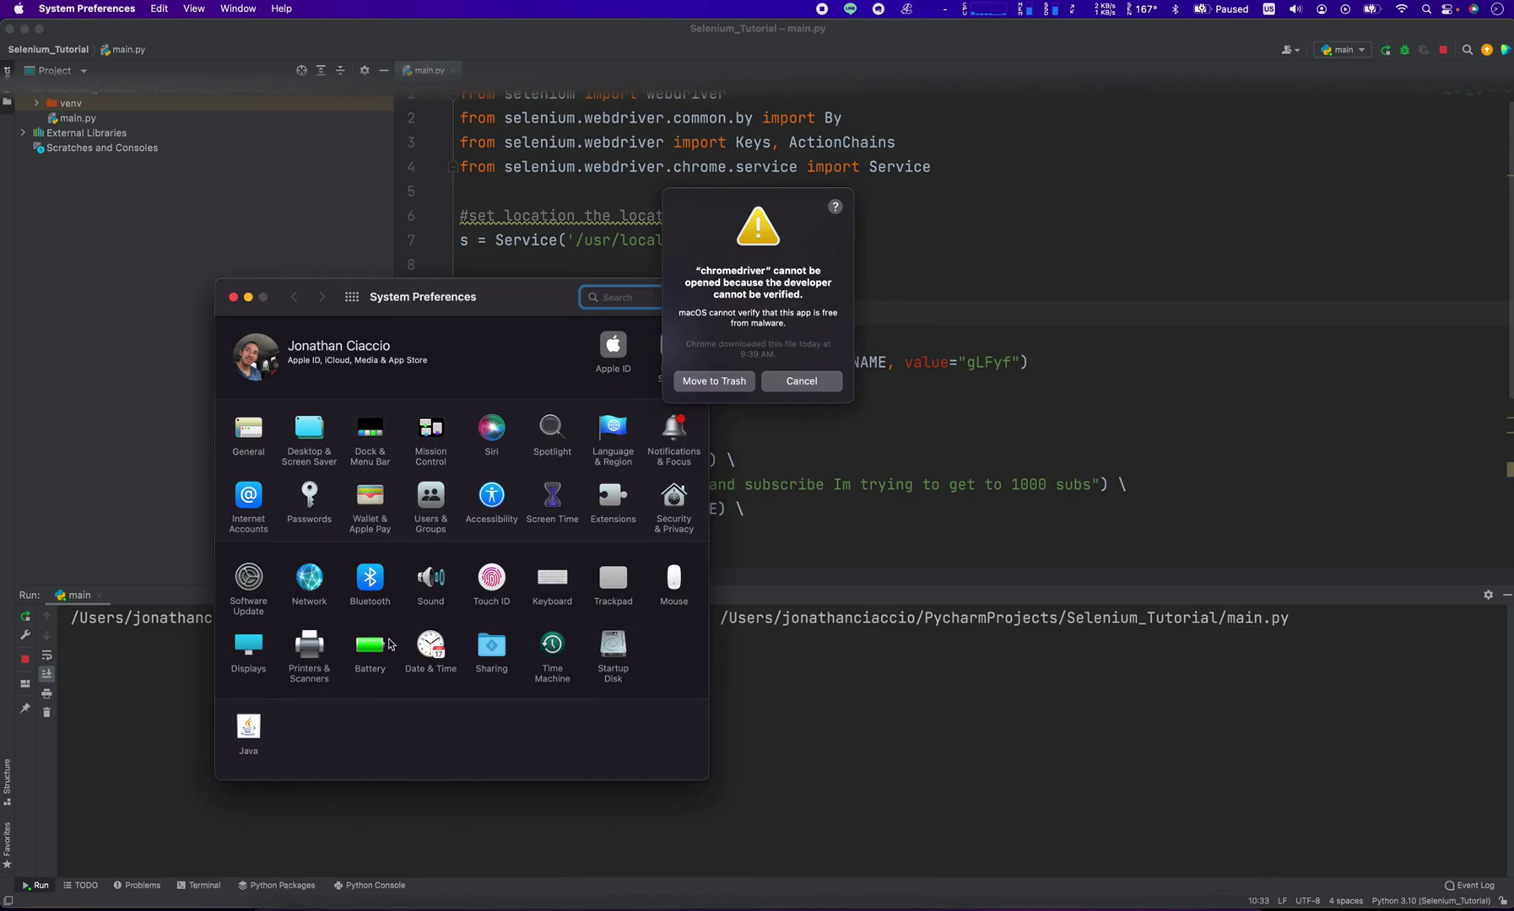
- Allow chromedriver anyway under Security & Privacy > General, then rerun main.py
click(672, 538)
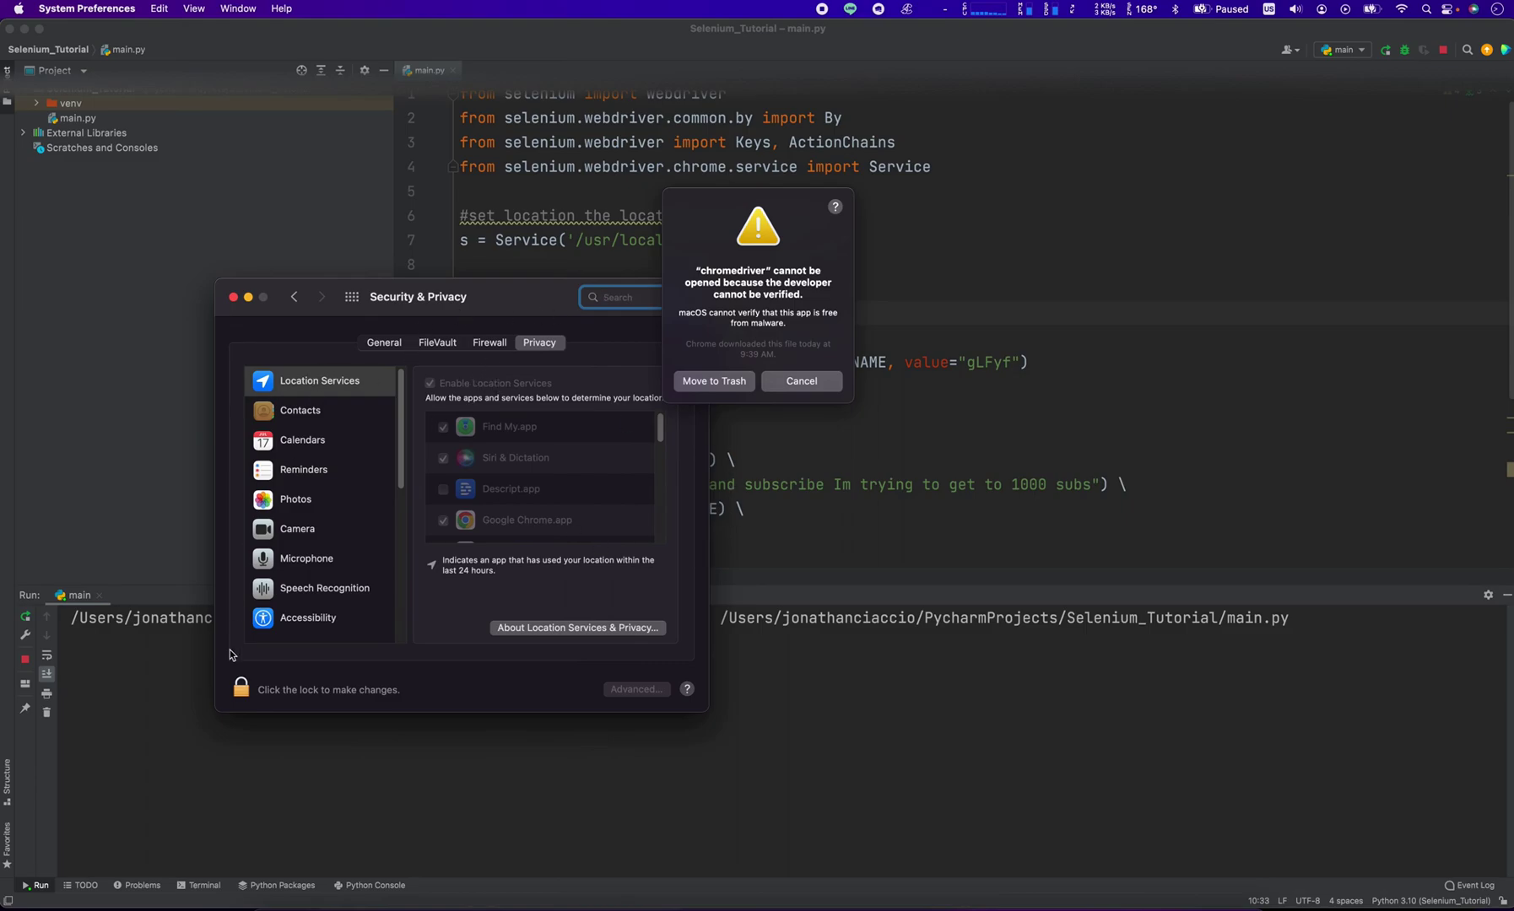
click(387, 344)
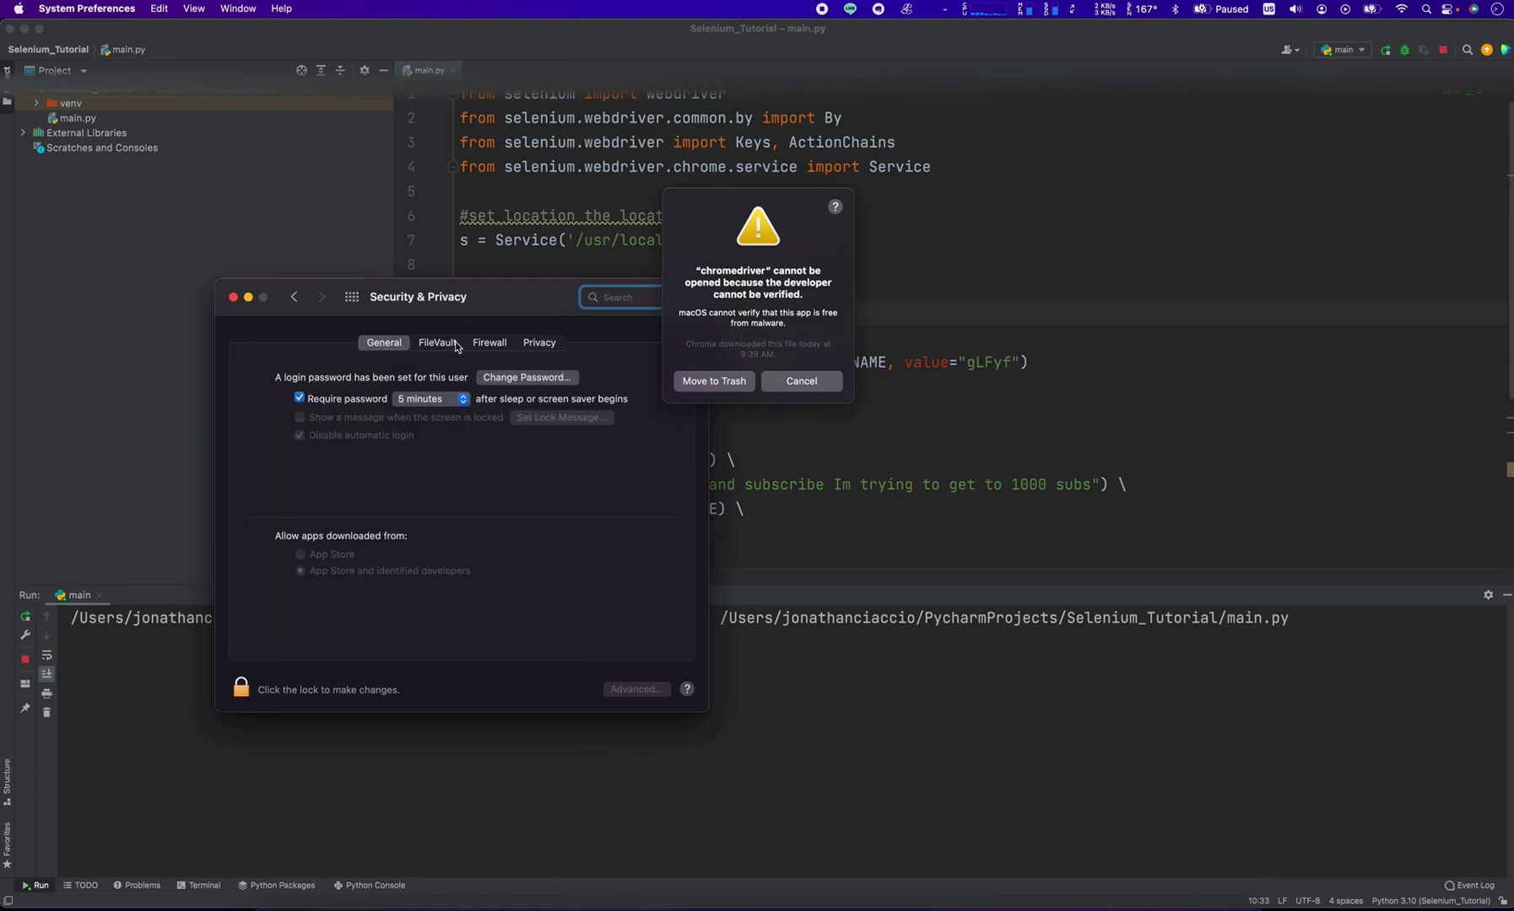
click(438, 344)
click(239, 690)
click(787, 382)
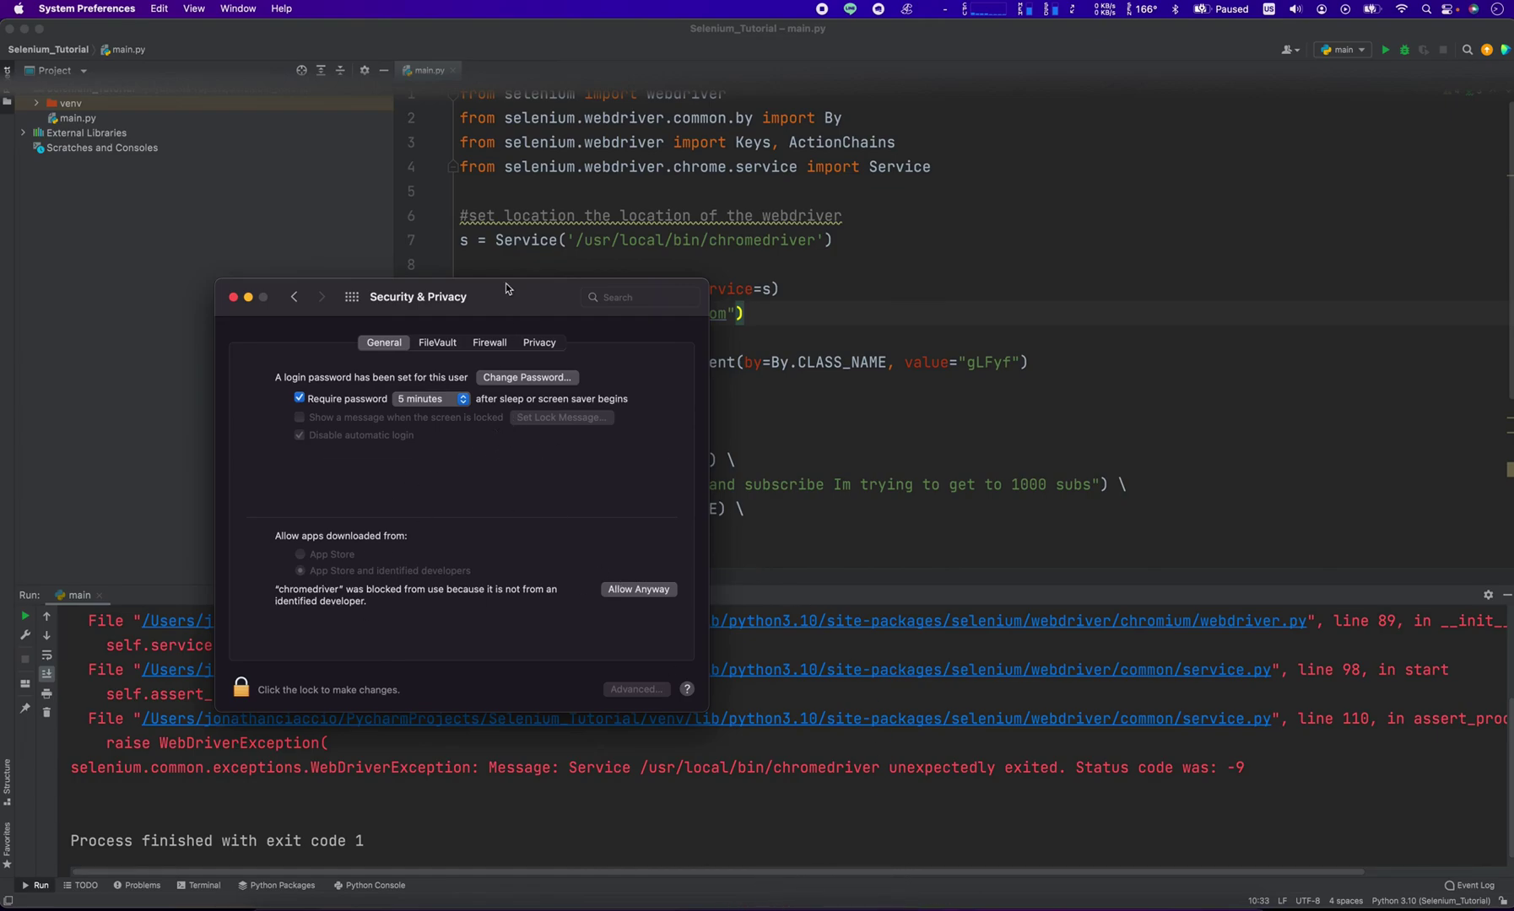
click(298, 296)
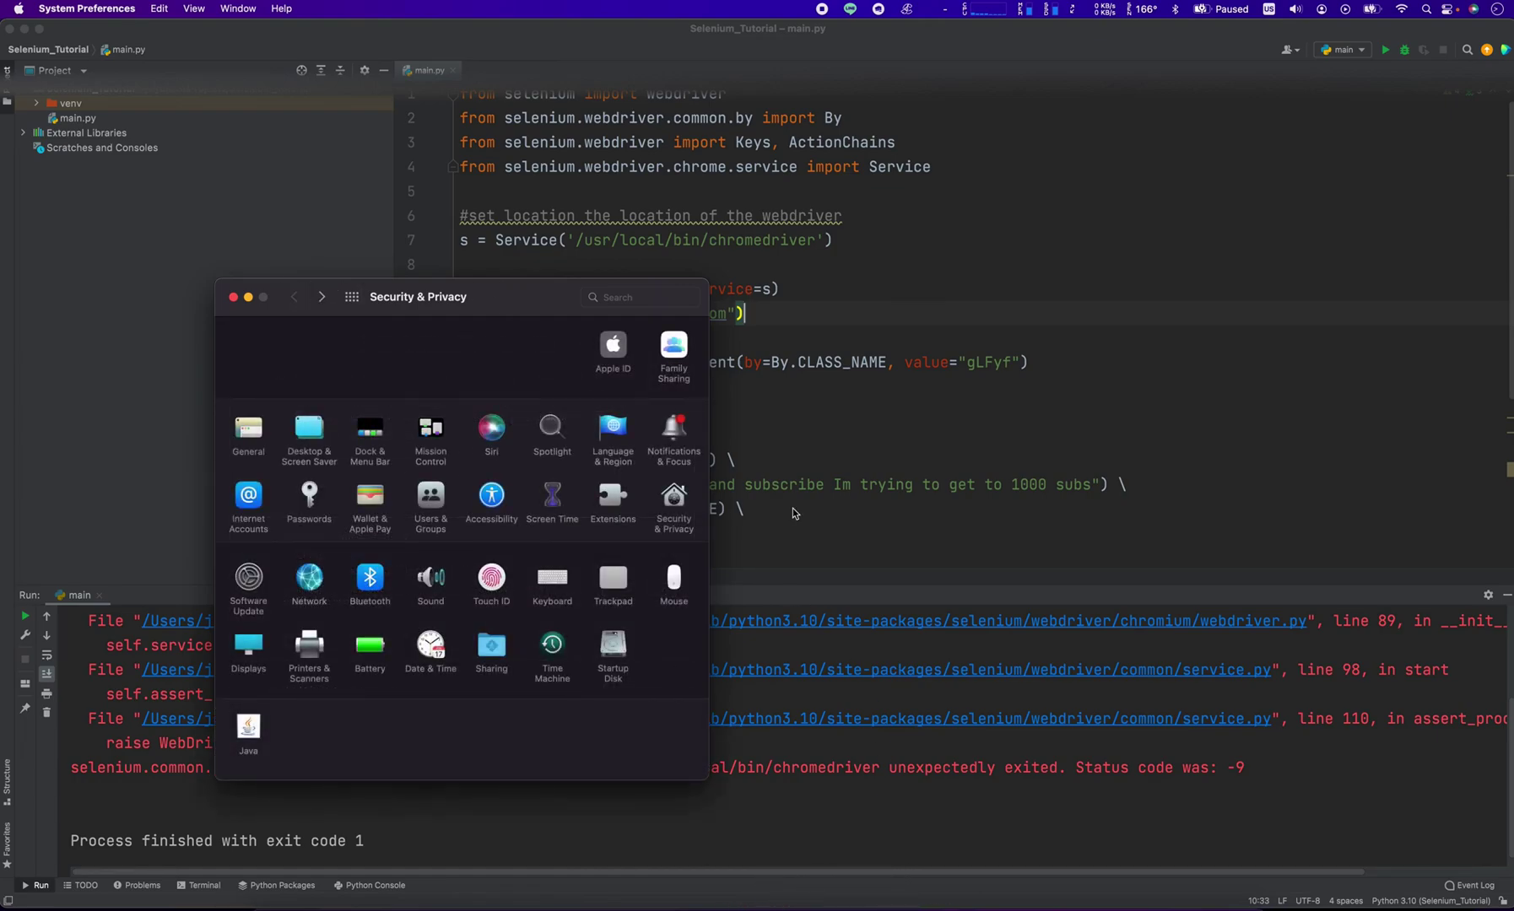
click(675, 502)
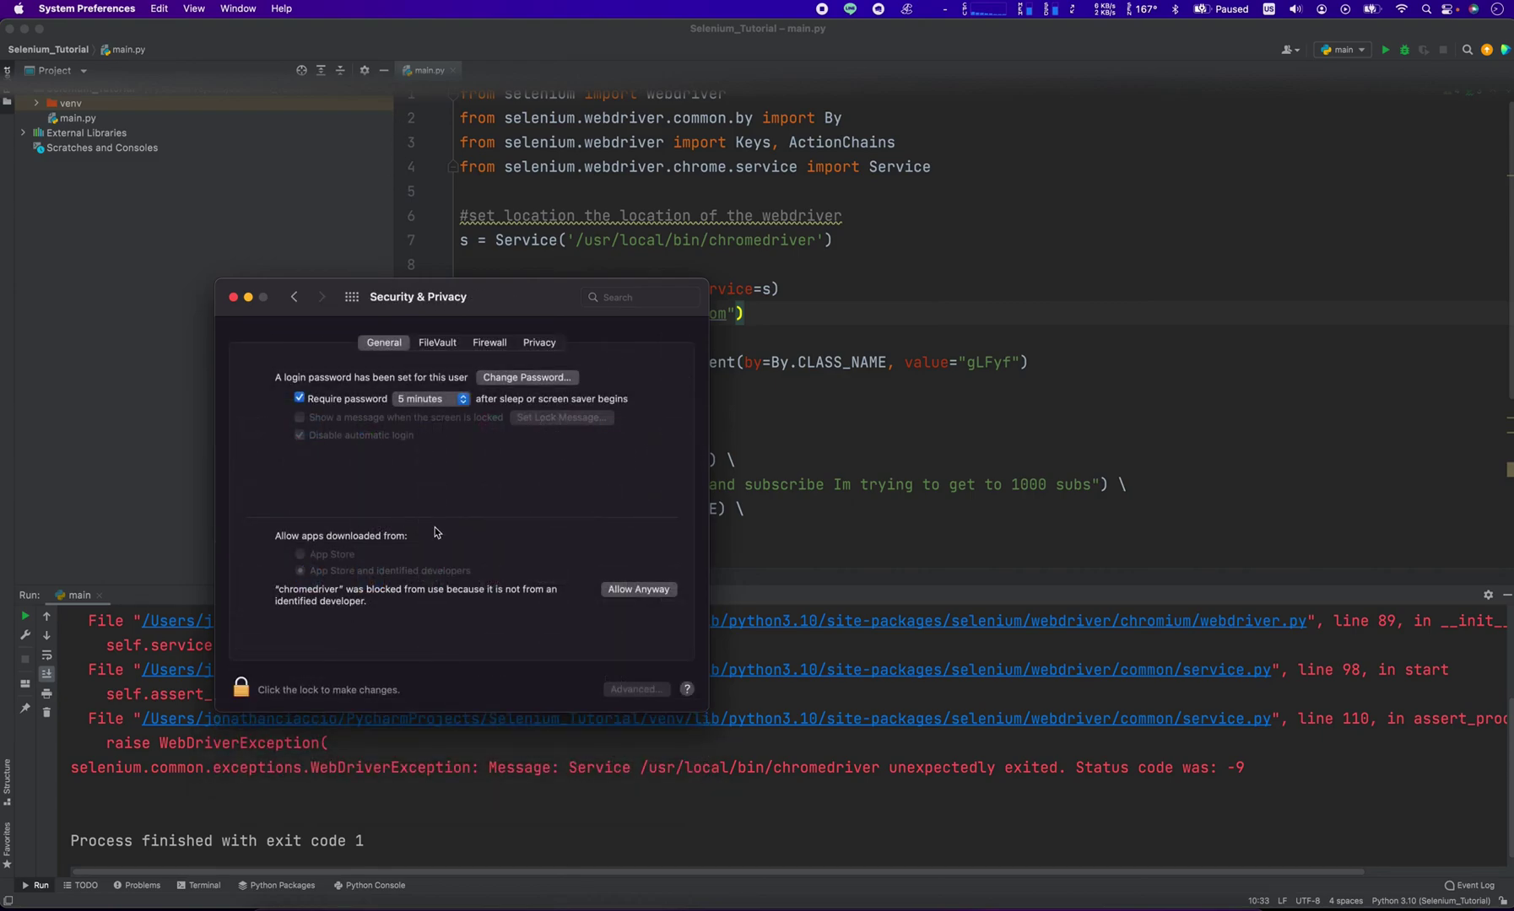
click(670, 588)
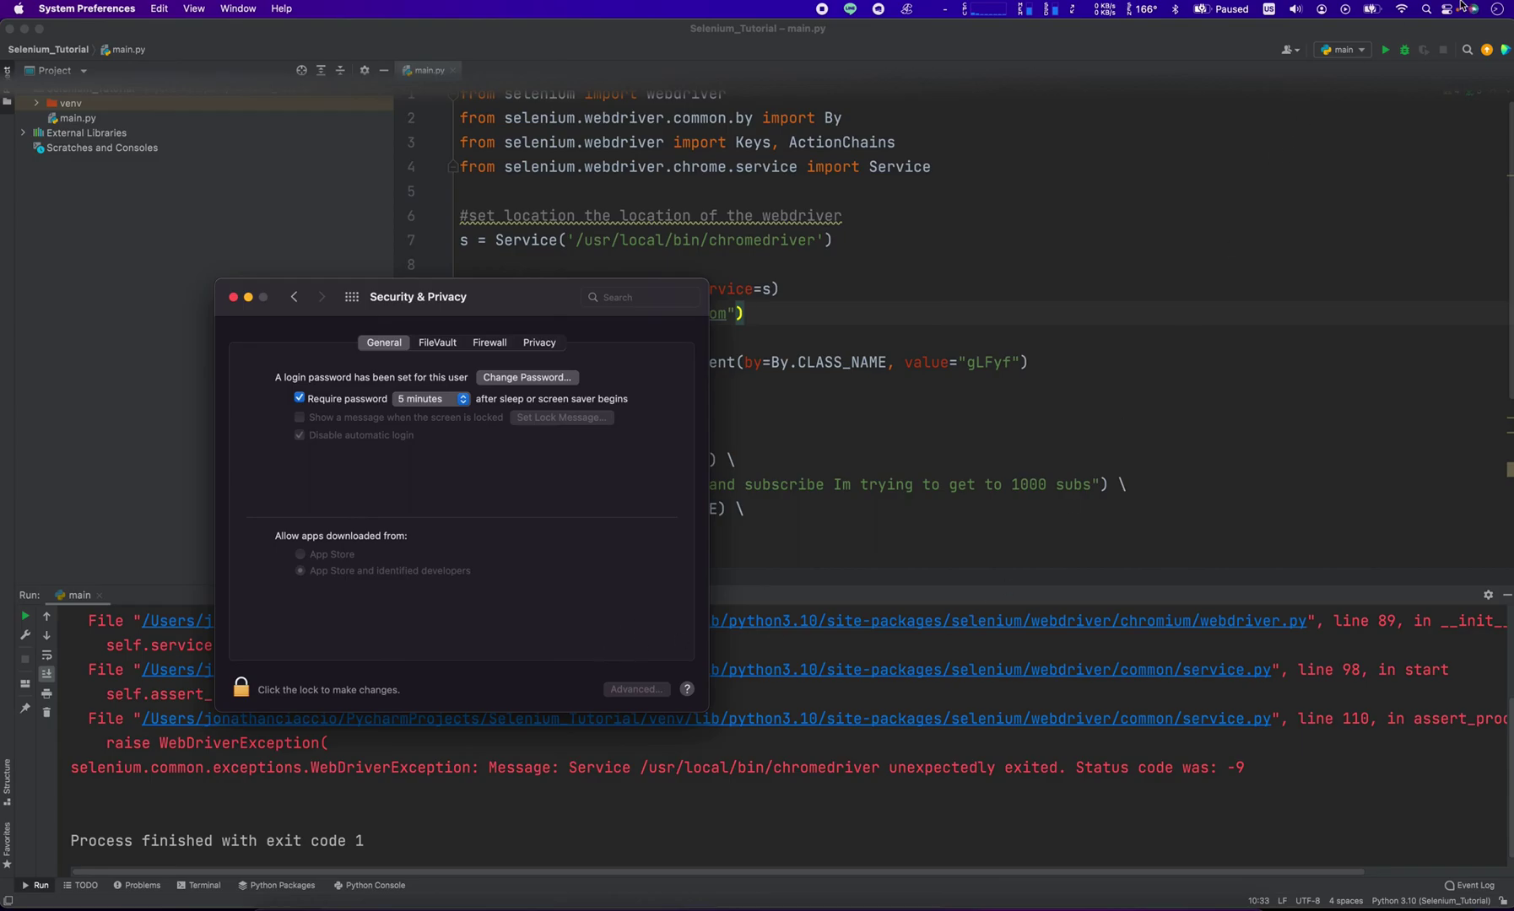
click(1385, 50)
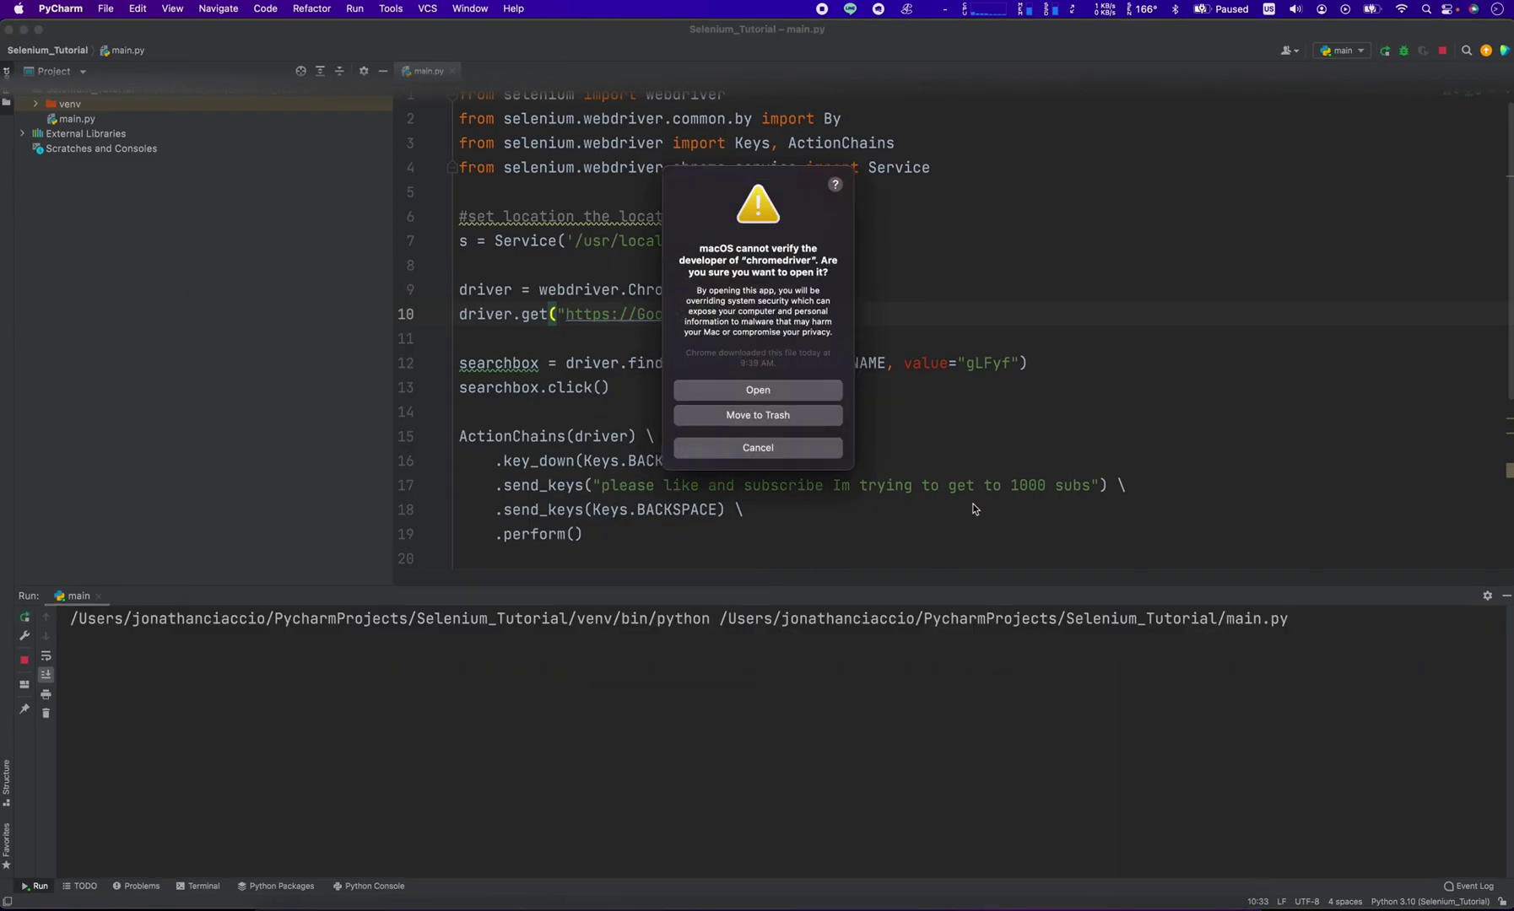
- Allow the unverified chromedriver to open so Chrome launches Google and types the subscribe message
click(740, 389)
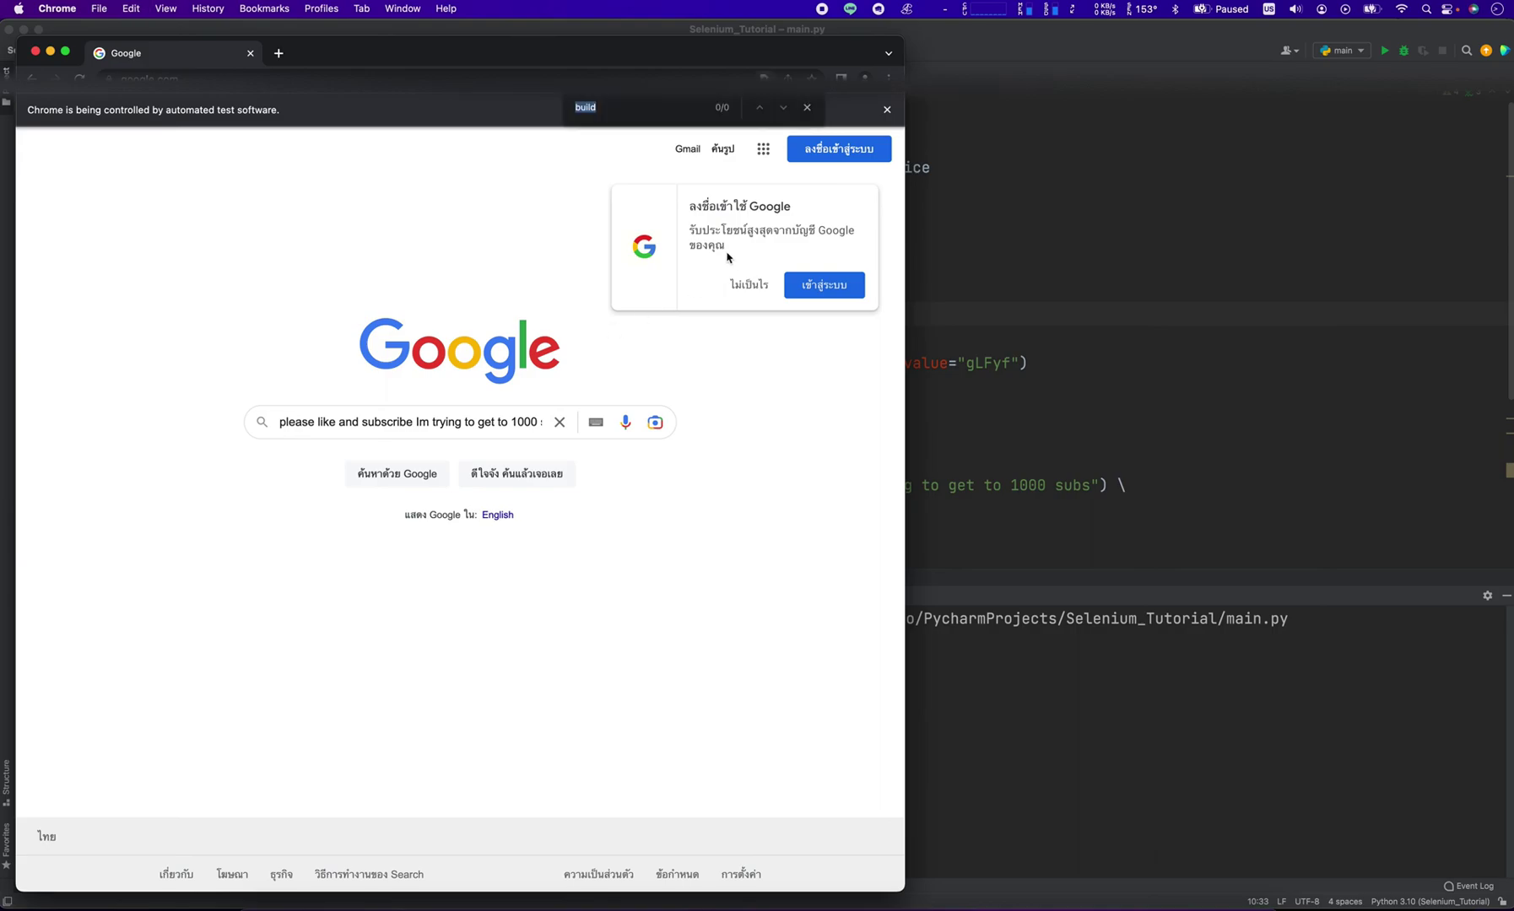
- Bring Finder forward and open Go to Folder with the path /usr/local/bin
click(245, 900)
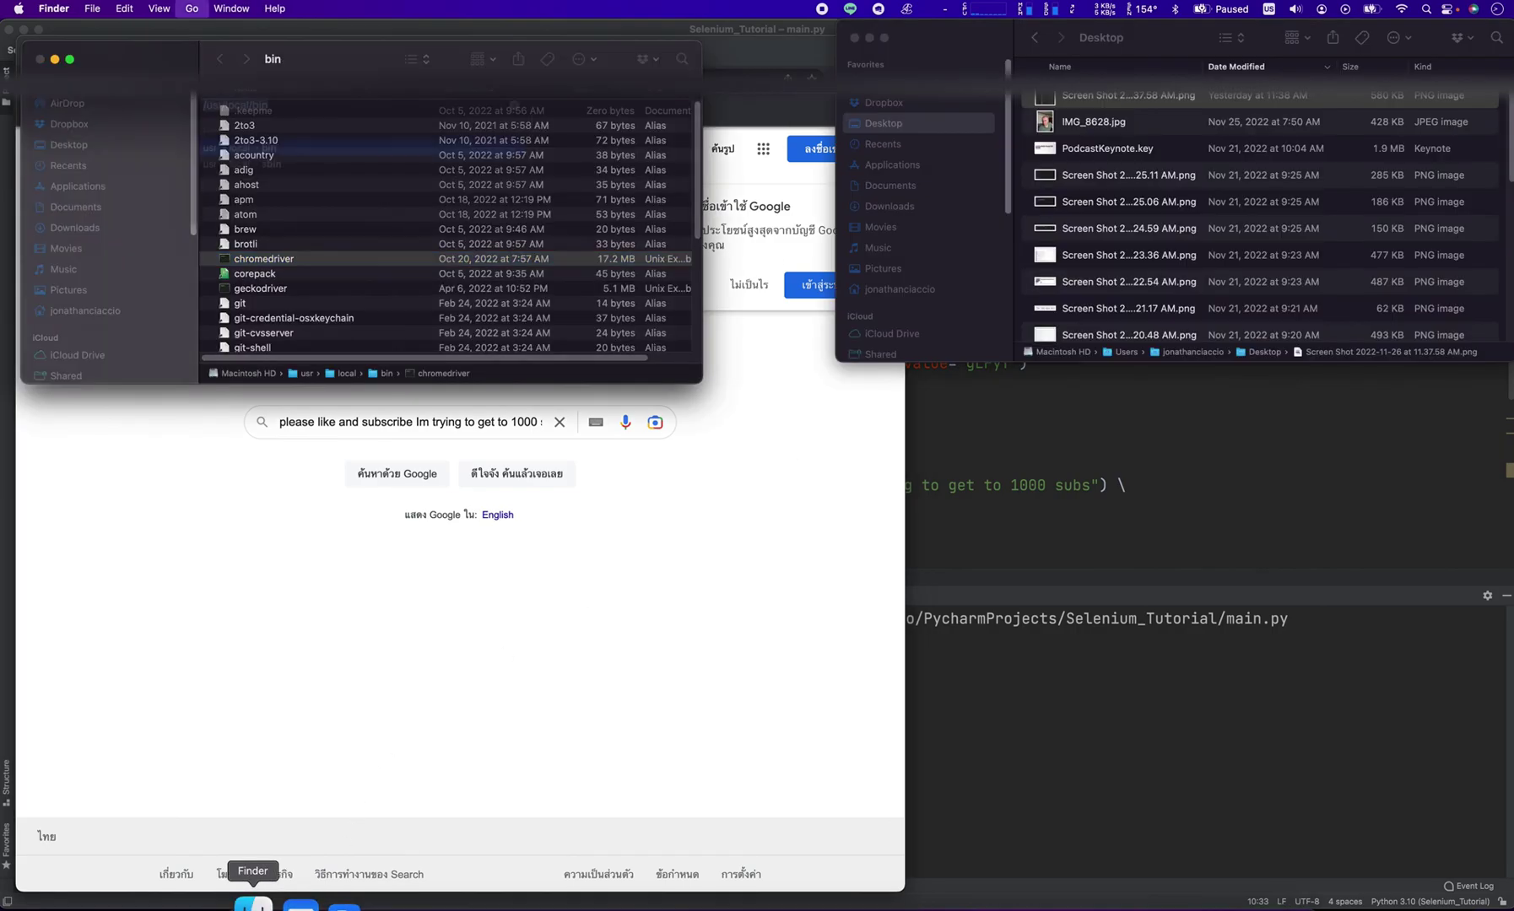
key(super+shift+g)
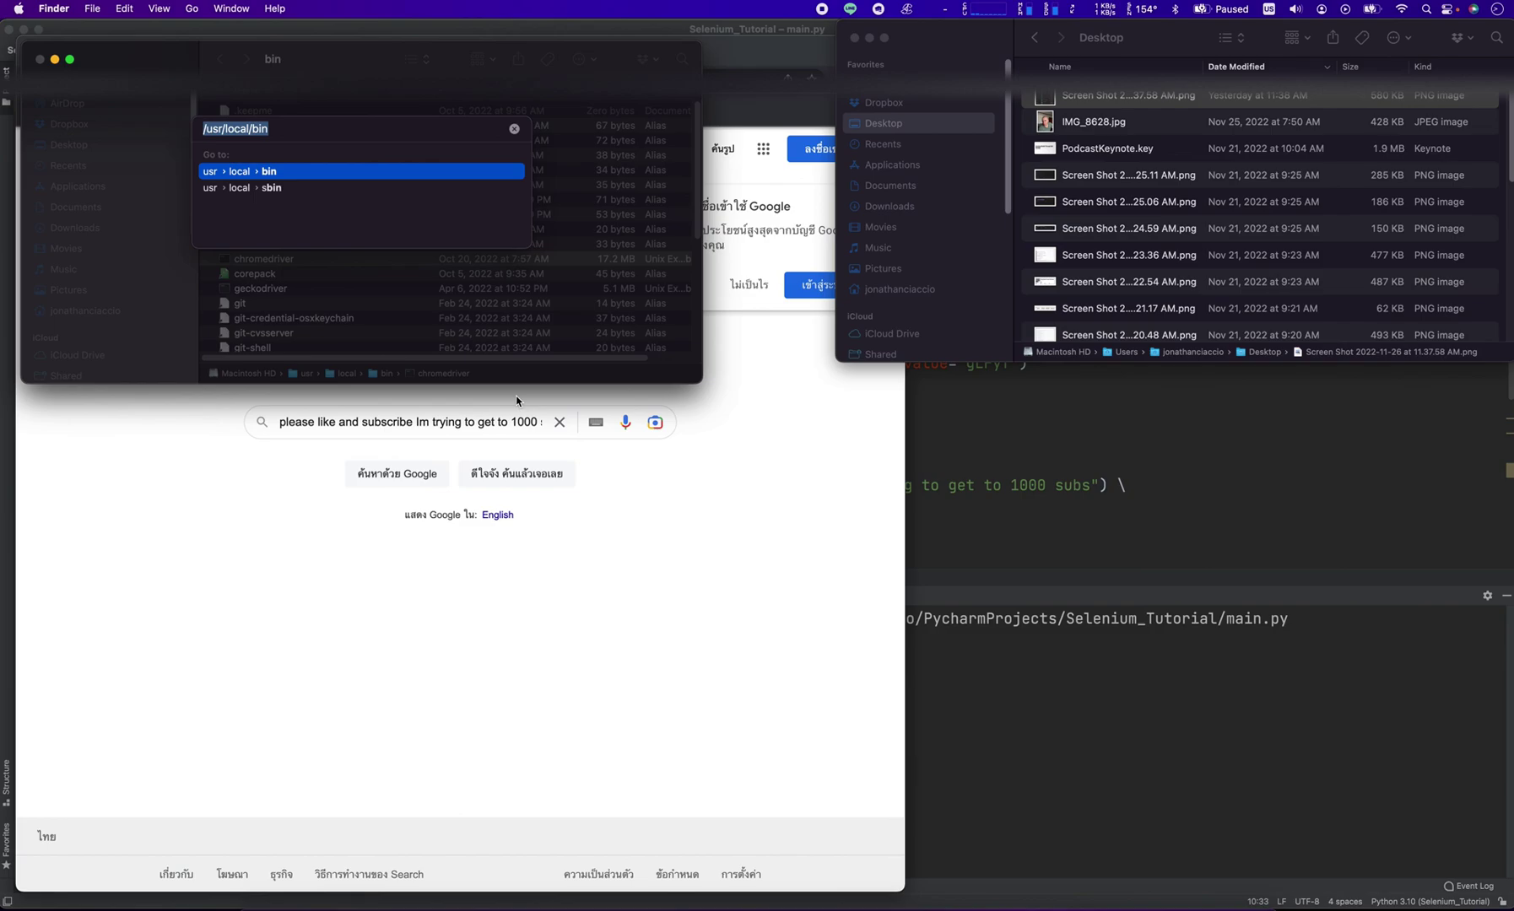